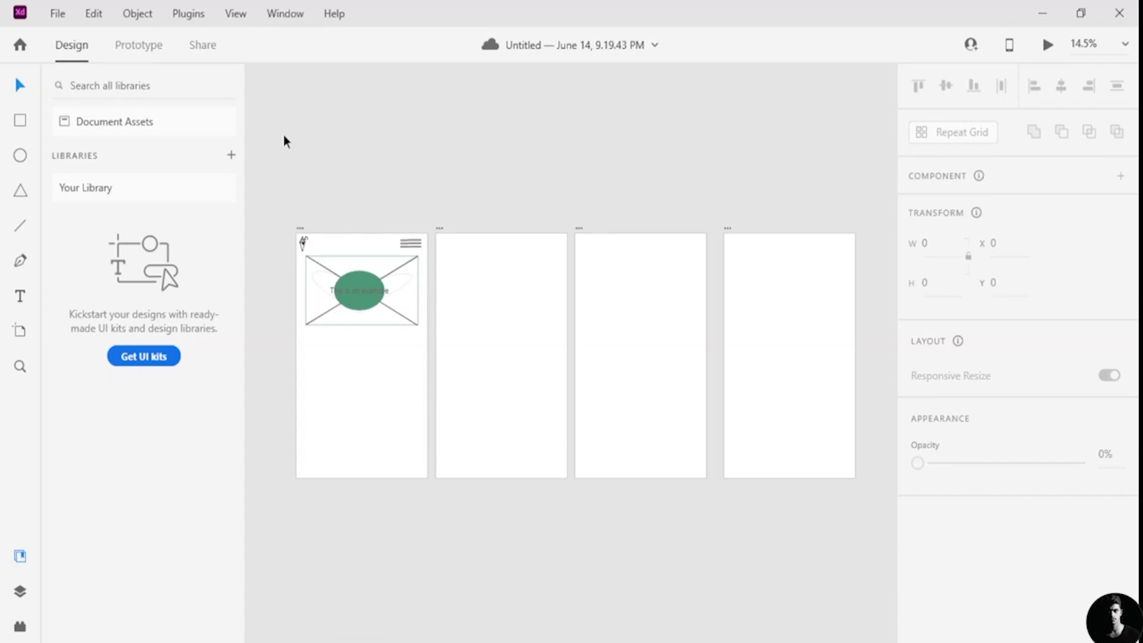
Step: Rename the first artboard, which holds the header and image placeholder, as Index
click(303, 230)
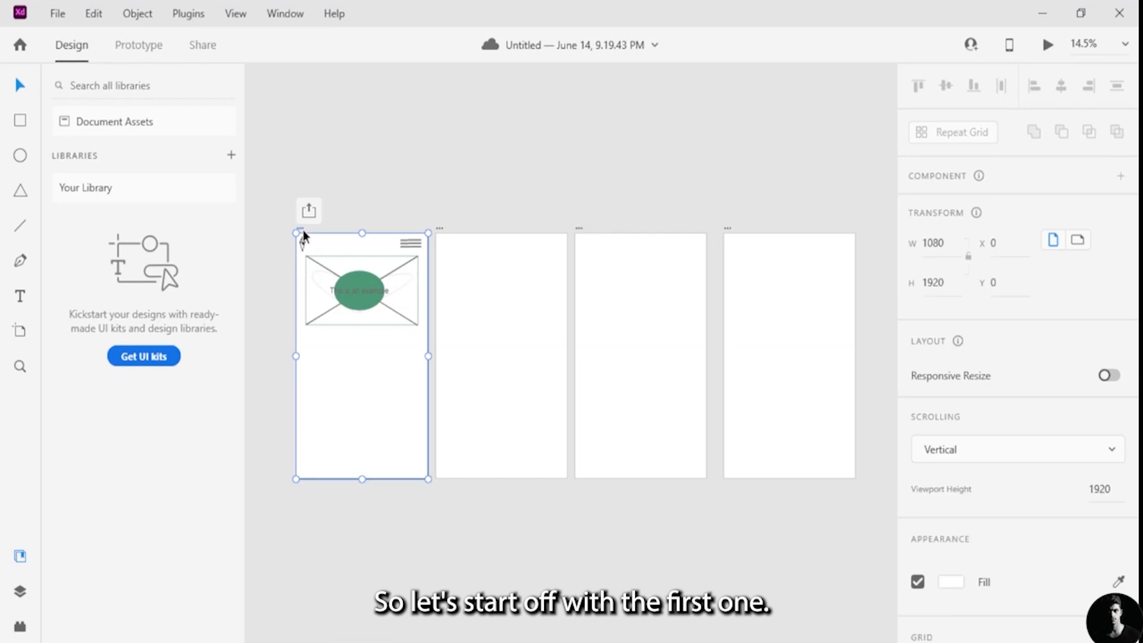
double_click(304, 230)
key(BackSpace)
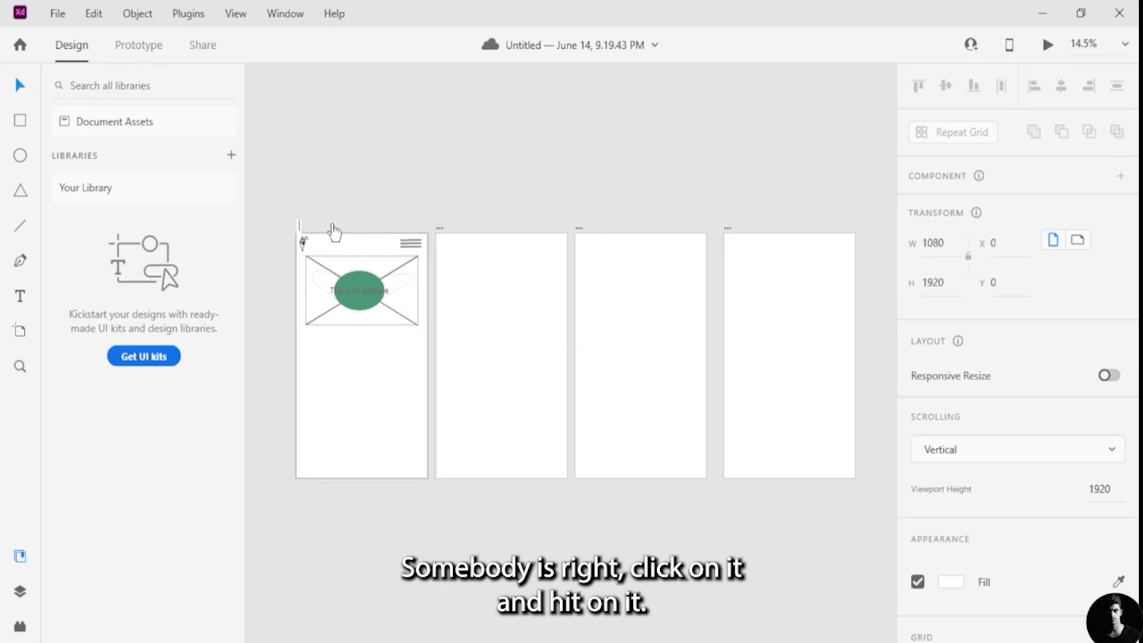
text(Index)
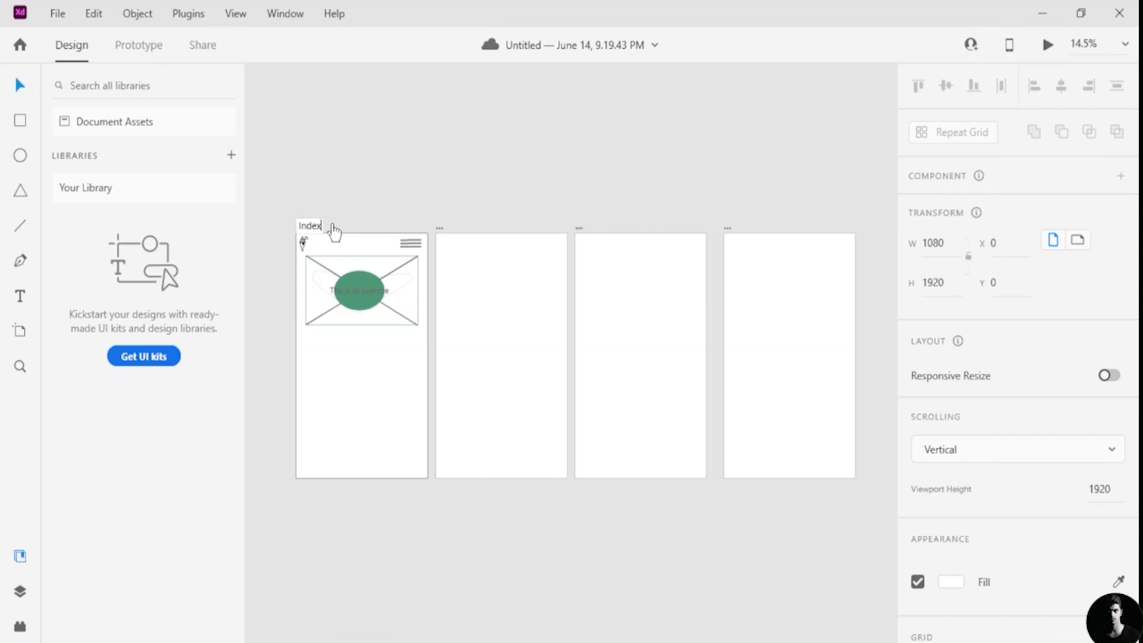
key(Return)
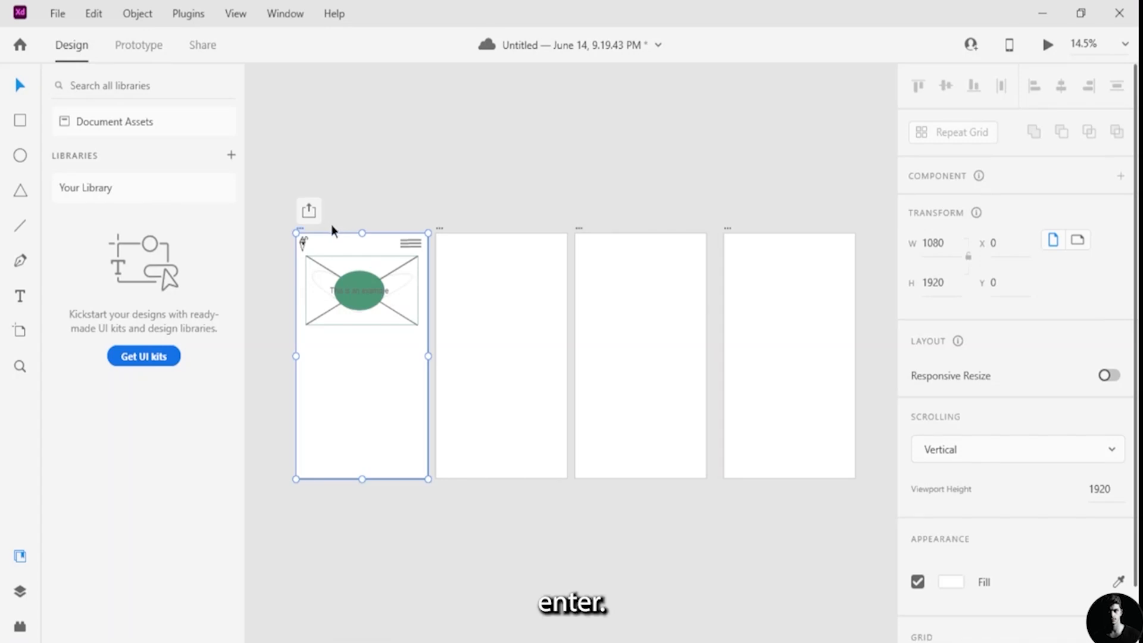
click(449, 172)
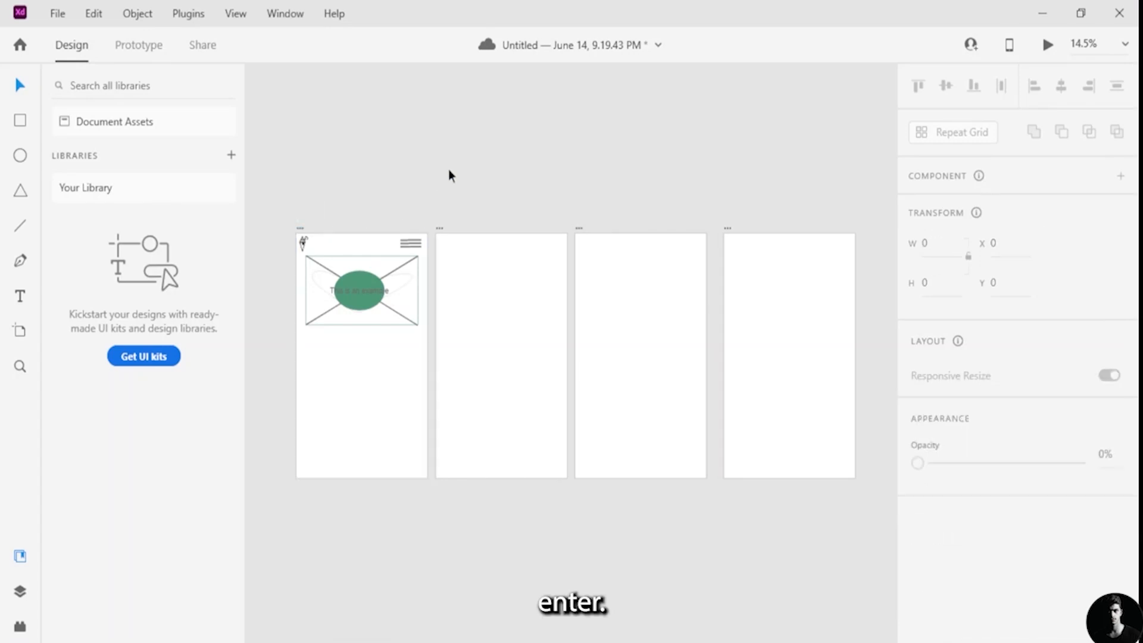
click(301, 227)
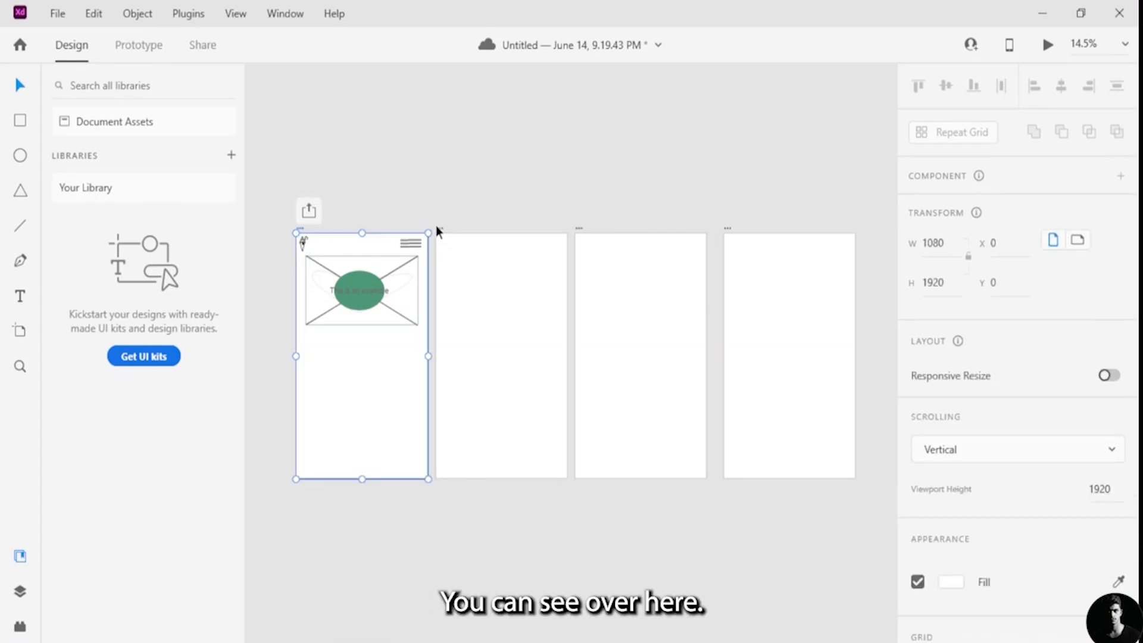
Step: Rename the second artboard as INFO
double_click(436, 225)
key(BackSpace)
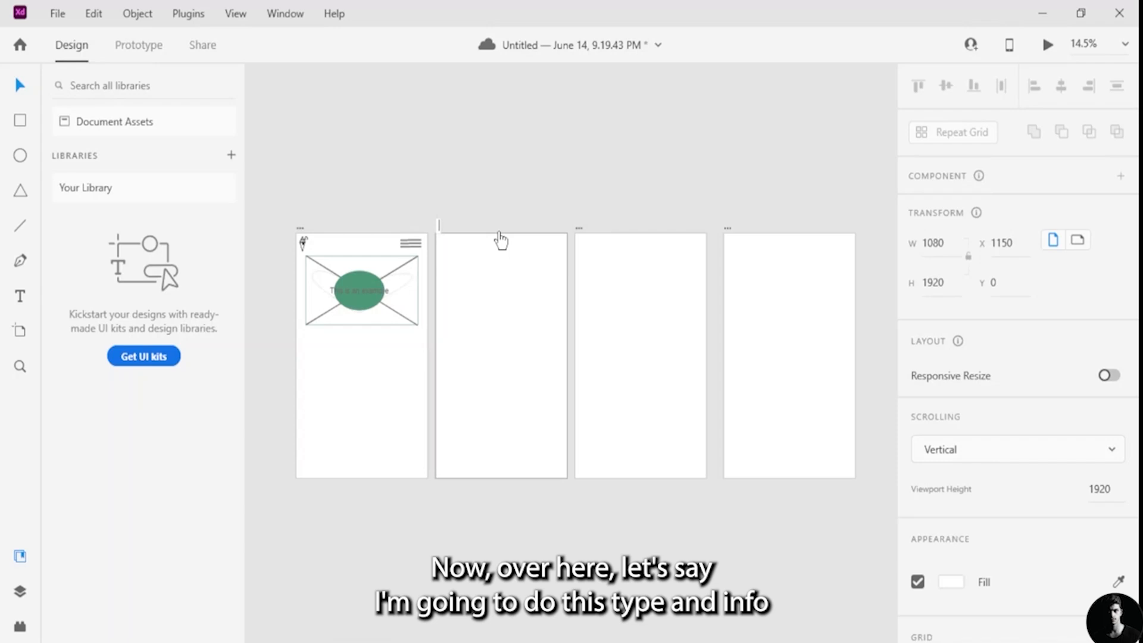
text(Info)
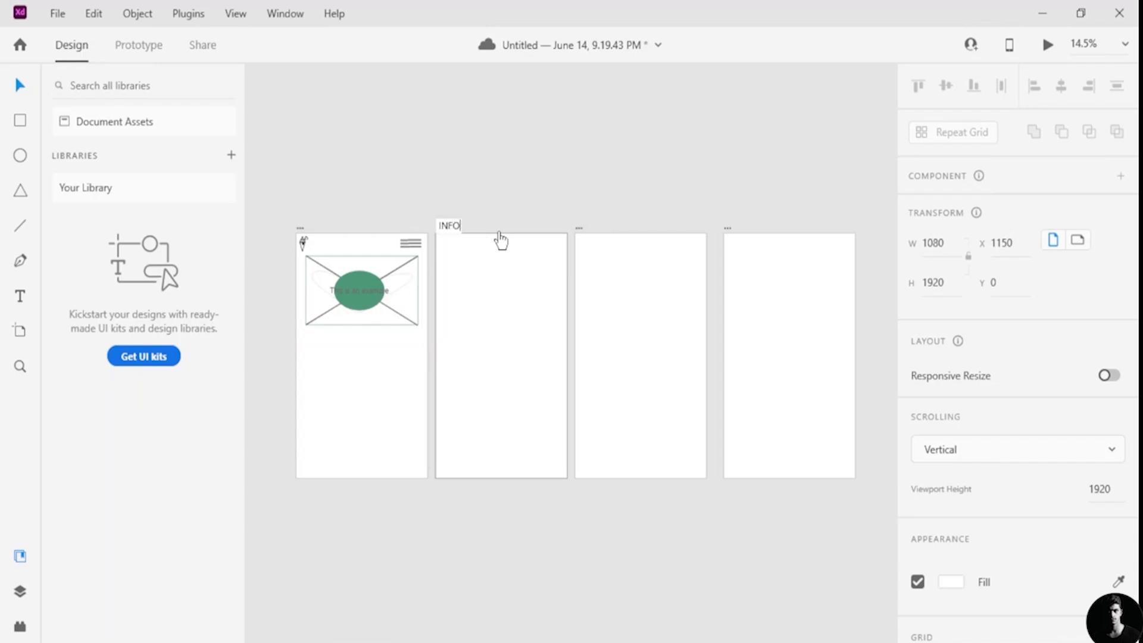
key(Return)
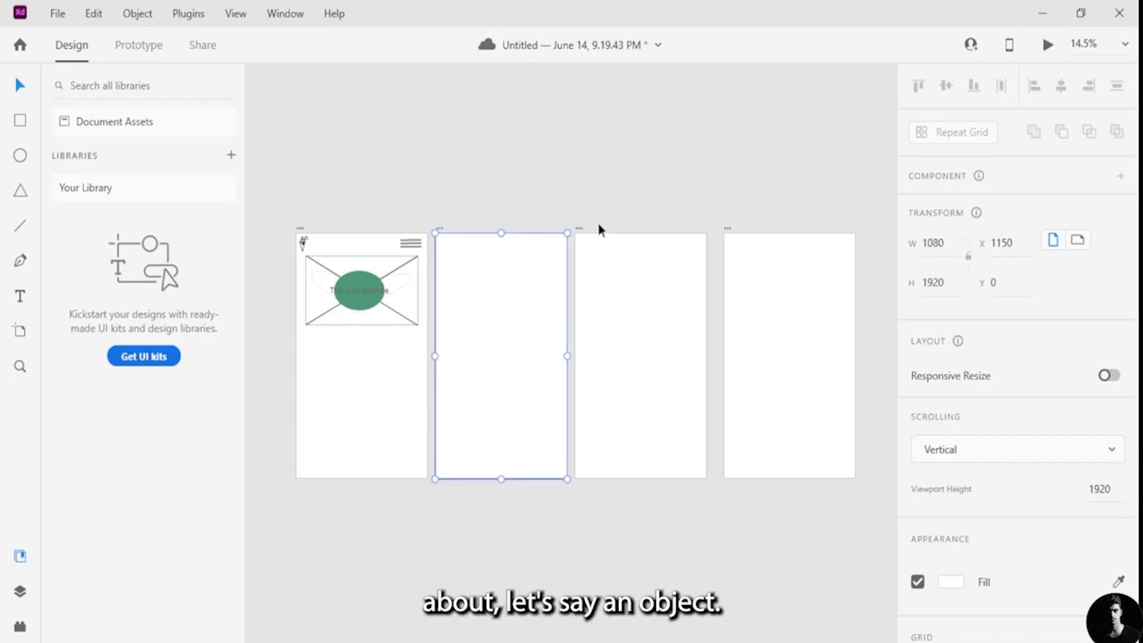
Step: Rename the third artboard as Input
double_click(581, 226)
key(BackSpace)
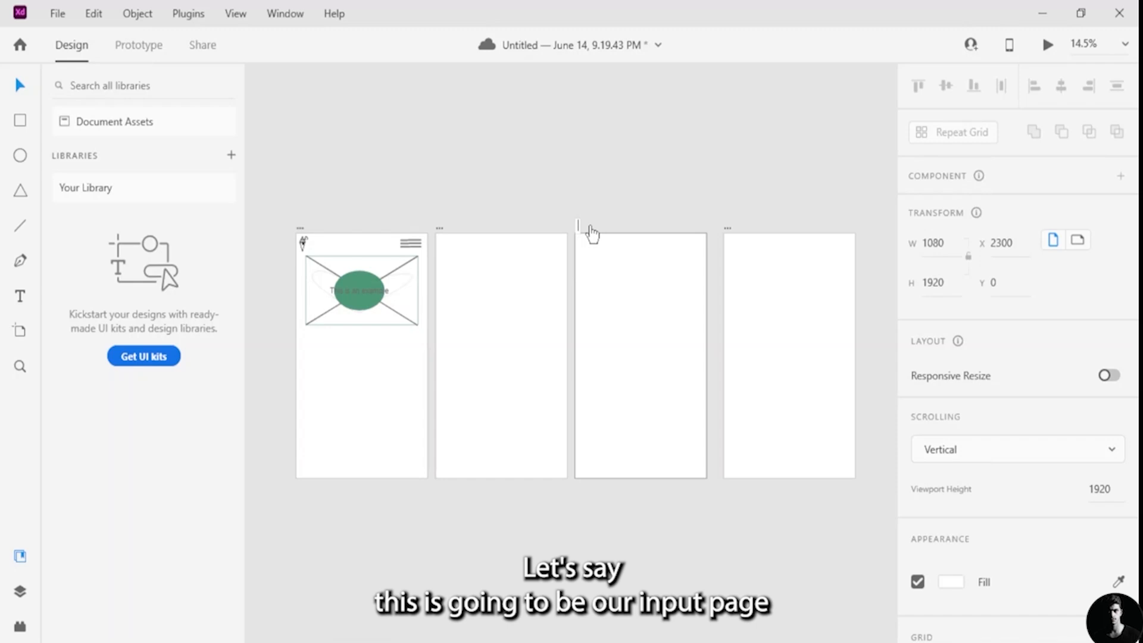
text(Input)
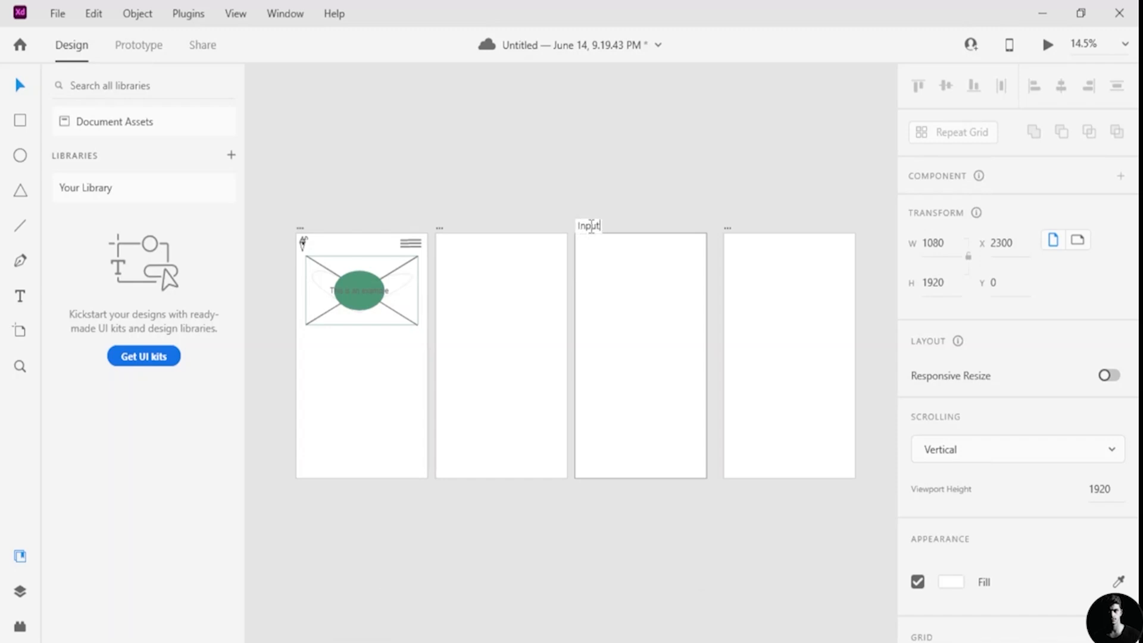
key(Return)
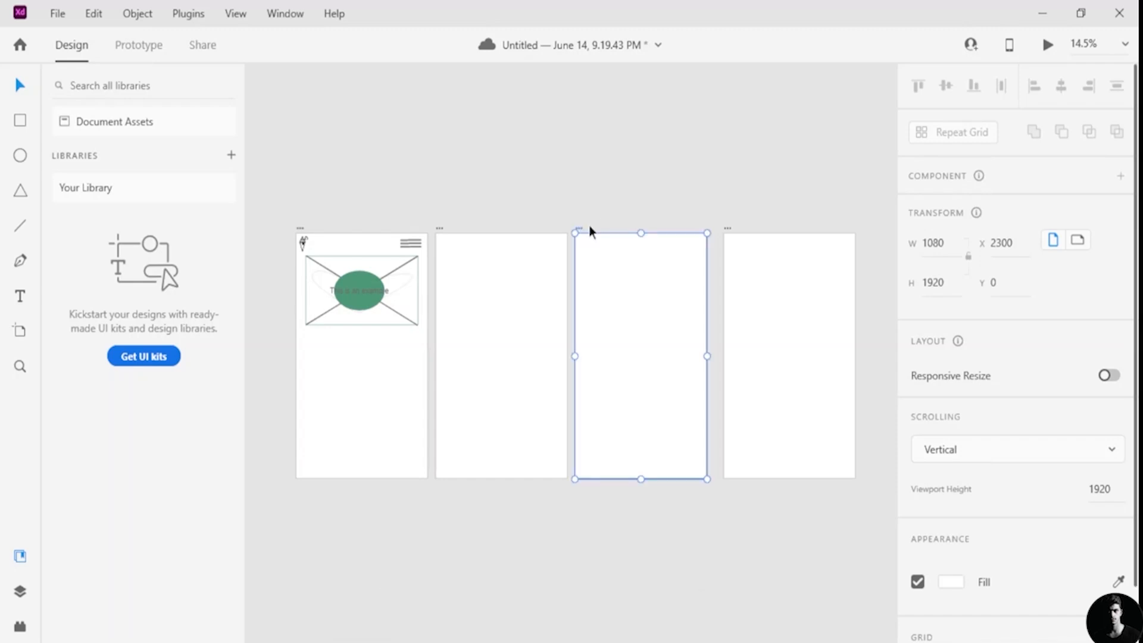
Step: Rename the fourth artboard as Last
double_click(726, 226)
key(BackSpace)
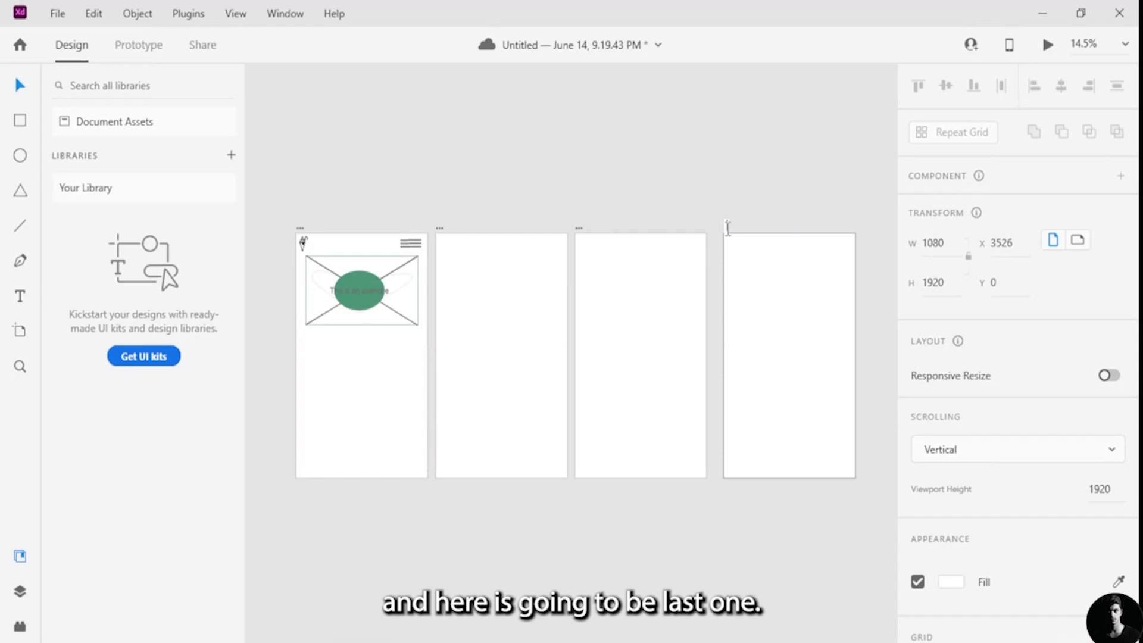
text(Last)
key(BackSpace)
key(BackSpace)
key(BackSpace)
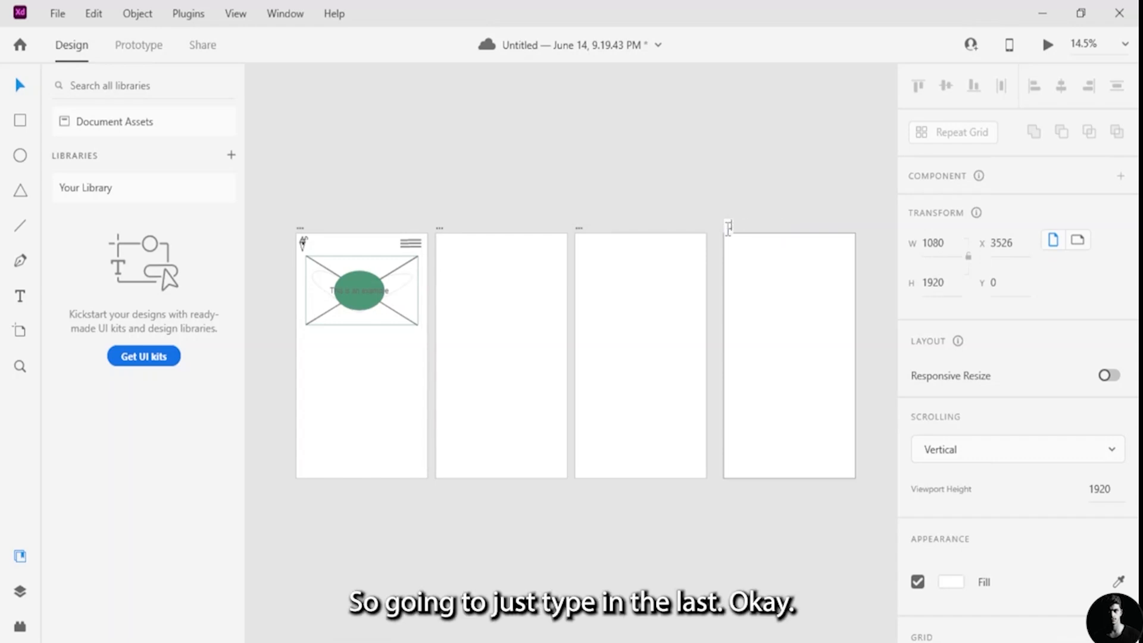
text(ast)
key(Return)
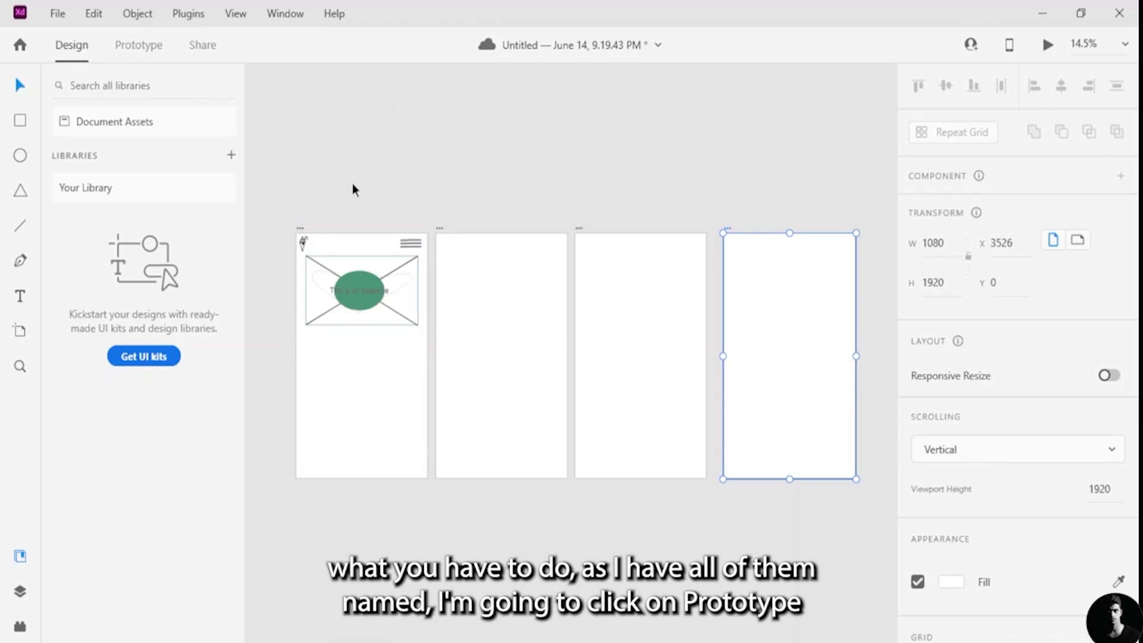
click(149, 50)
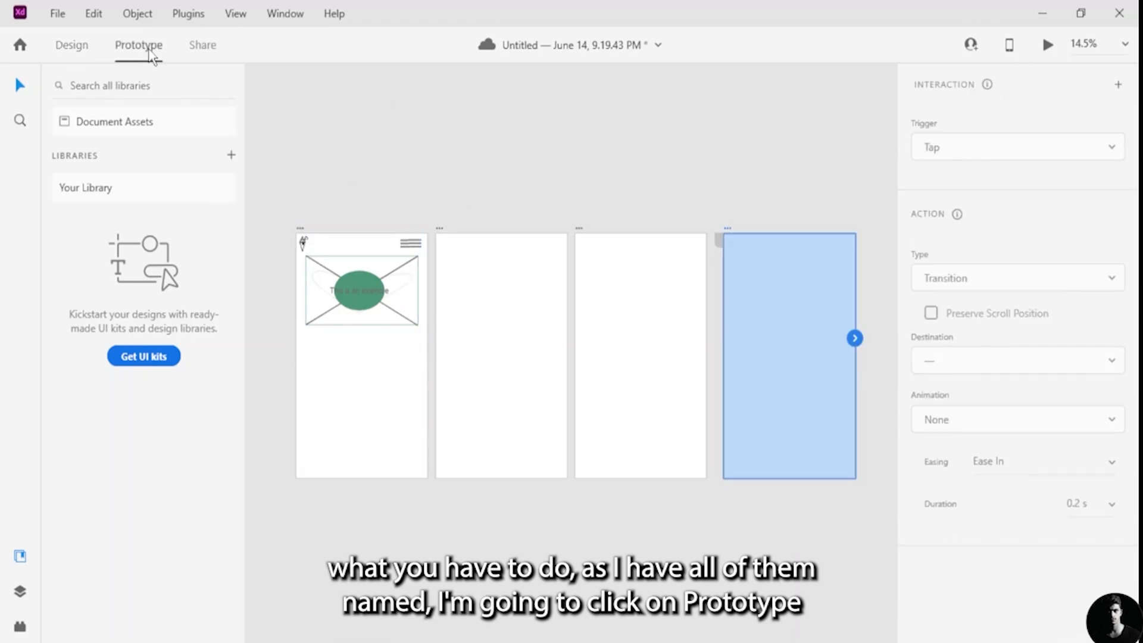
click(413, 392)
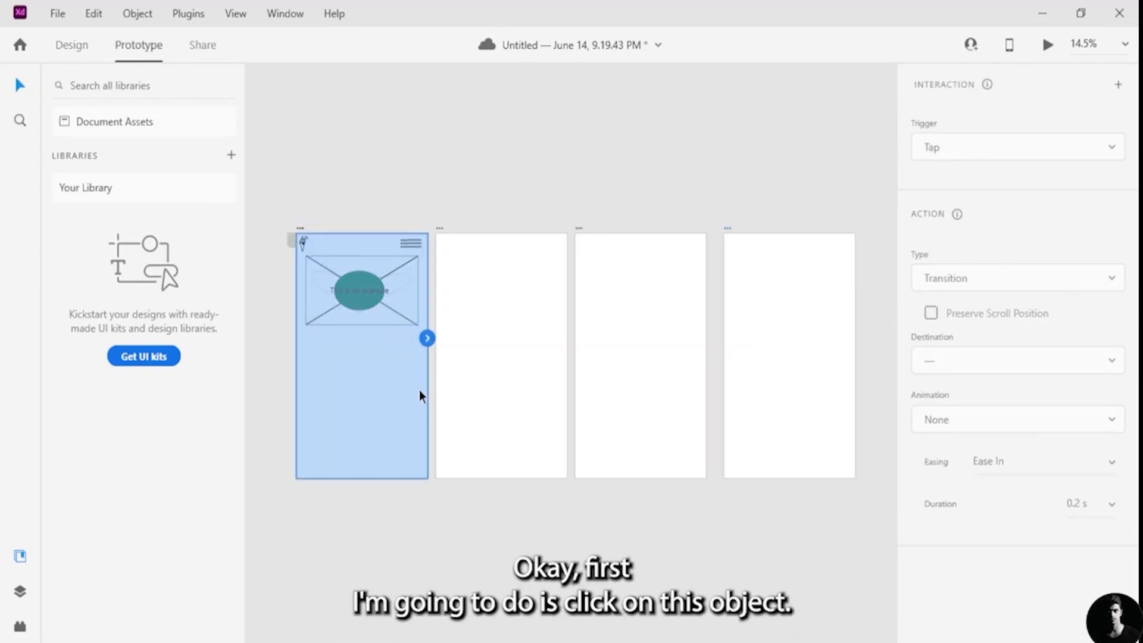
click(376, 305)
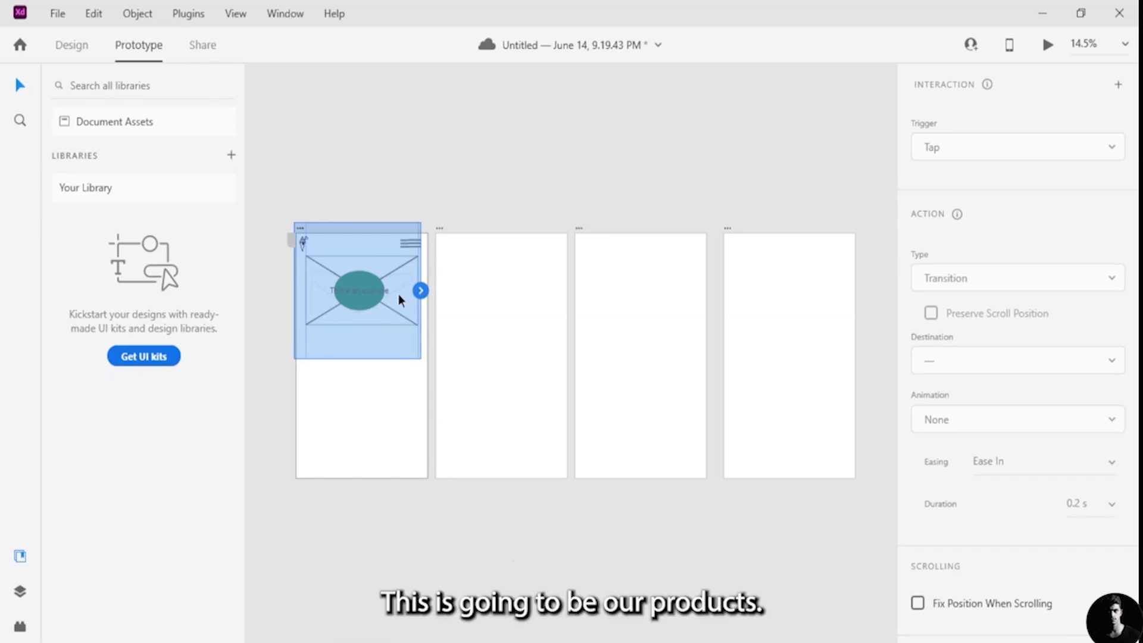
click(73, 47)
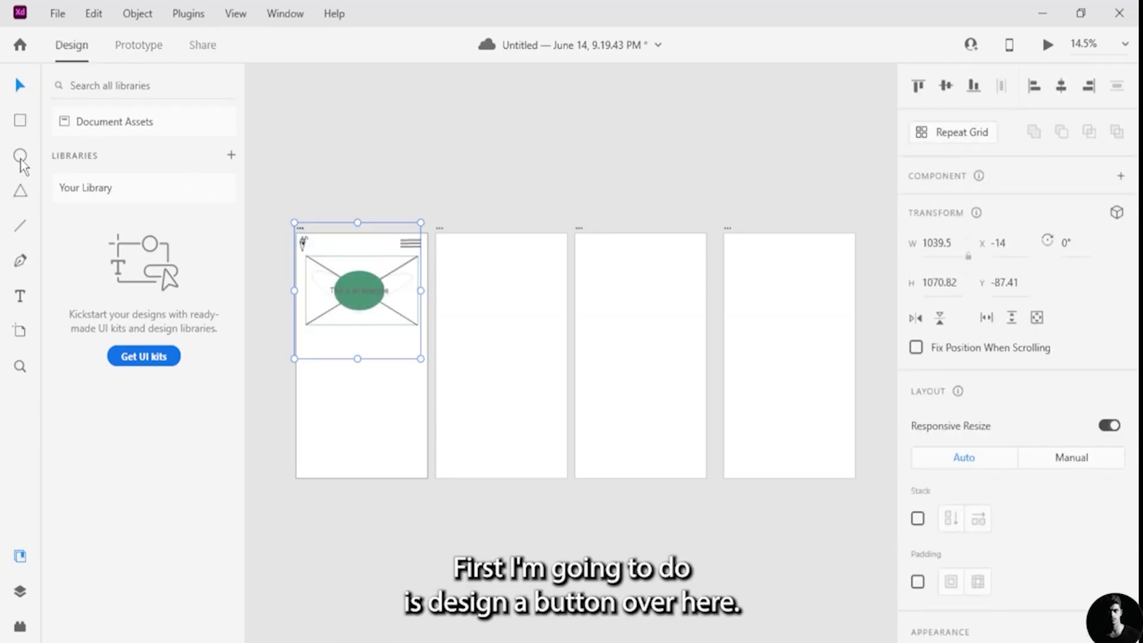
Step: Draw a rectangle about 396 by 207 below the first artboard's image placeholder and add the text "BUY NOW" inside it
click(20, 121)
drag(310, 367, 358, 393)
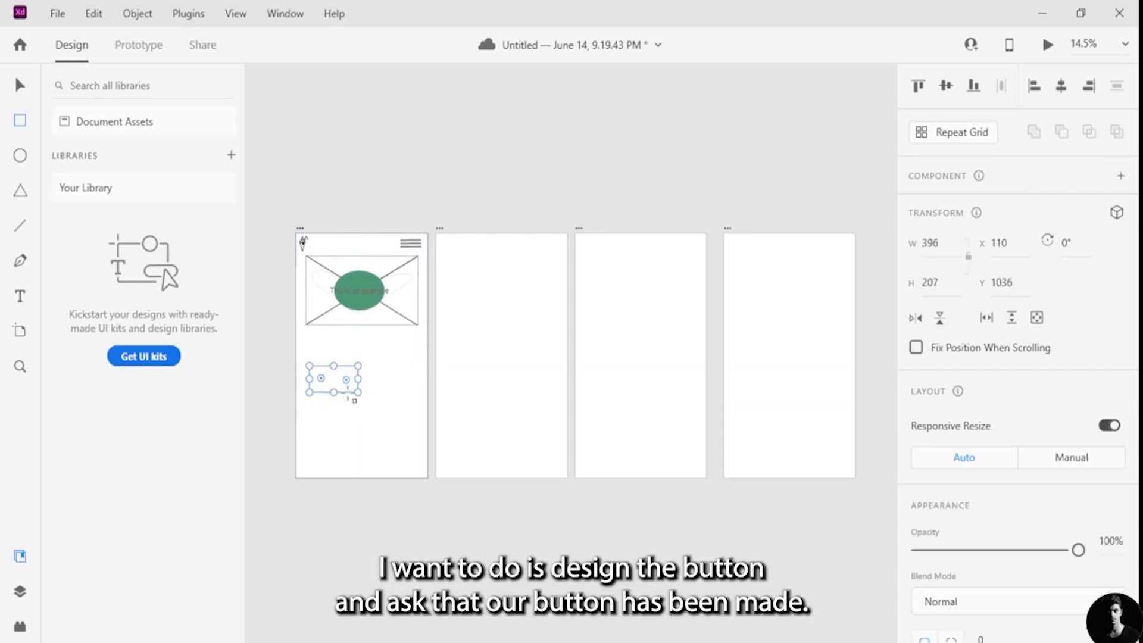
scroll(362, 401, up, 5)
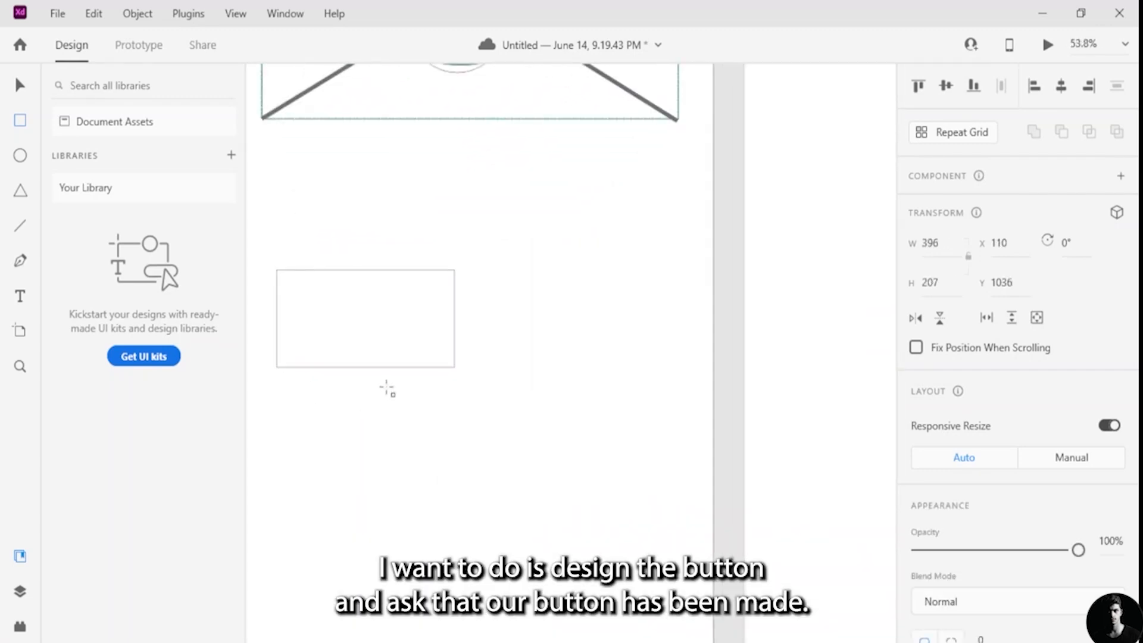
click(20, 296)
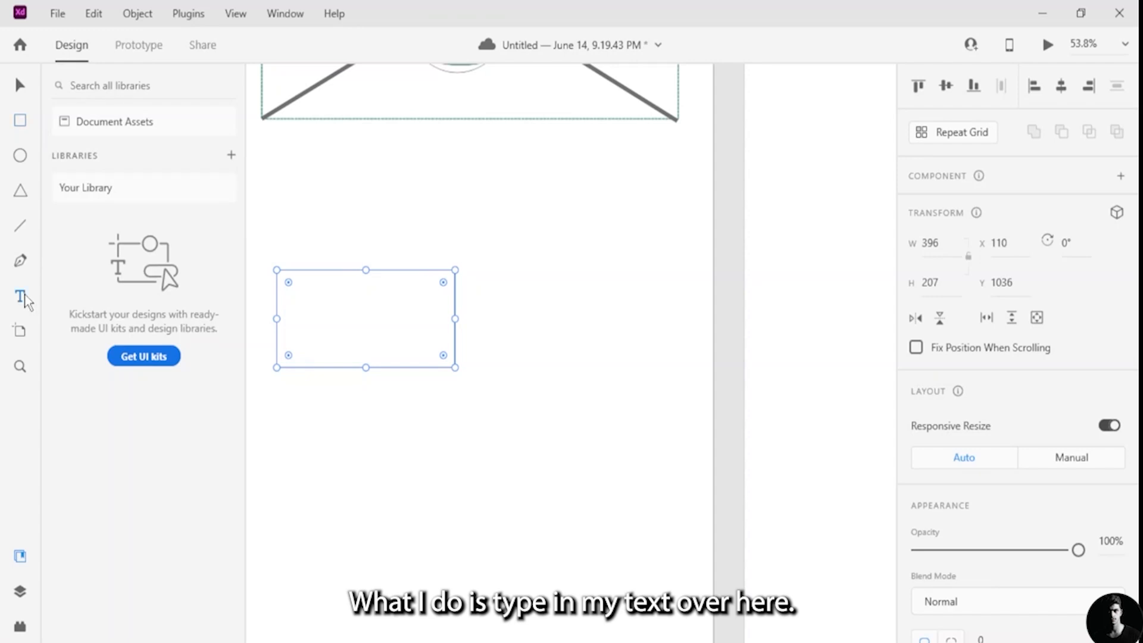
click(312, 315)
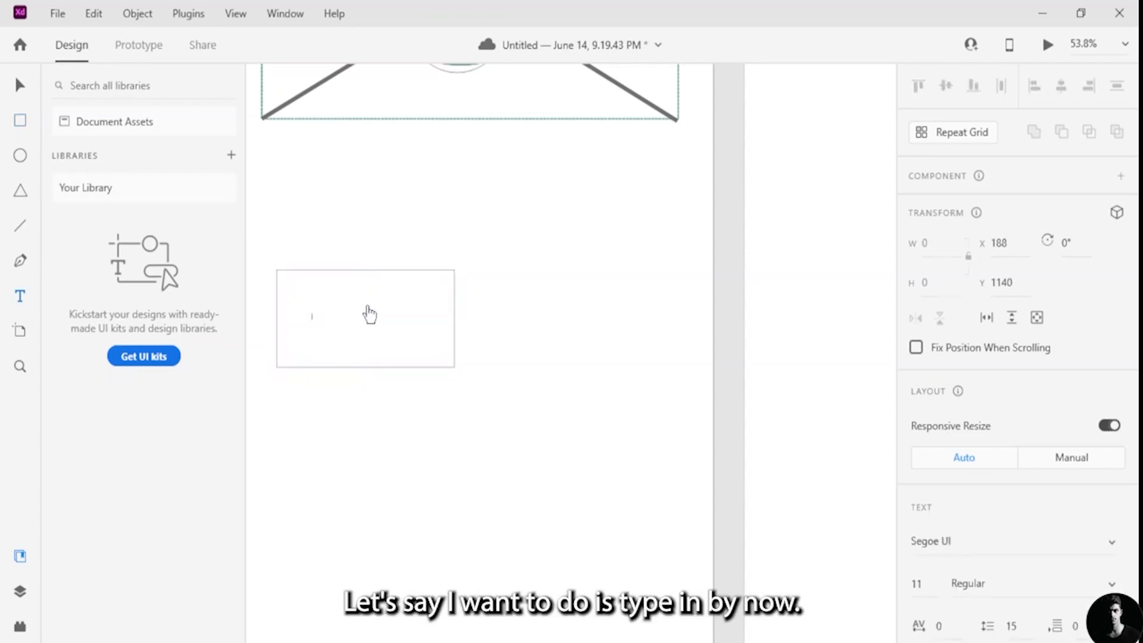
text(BUY NOW)
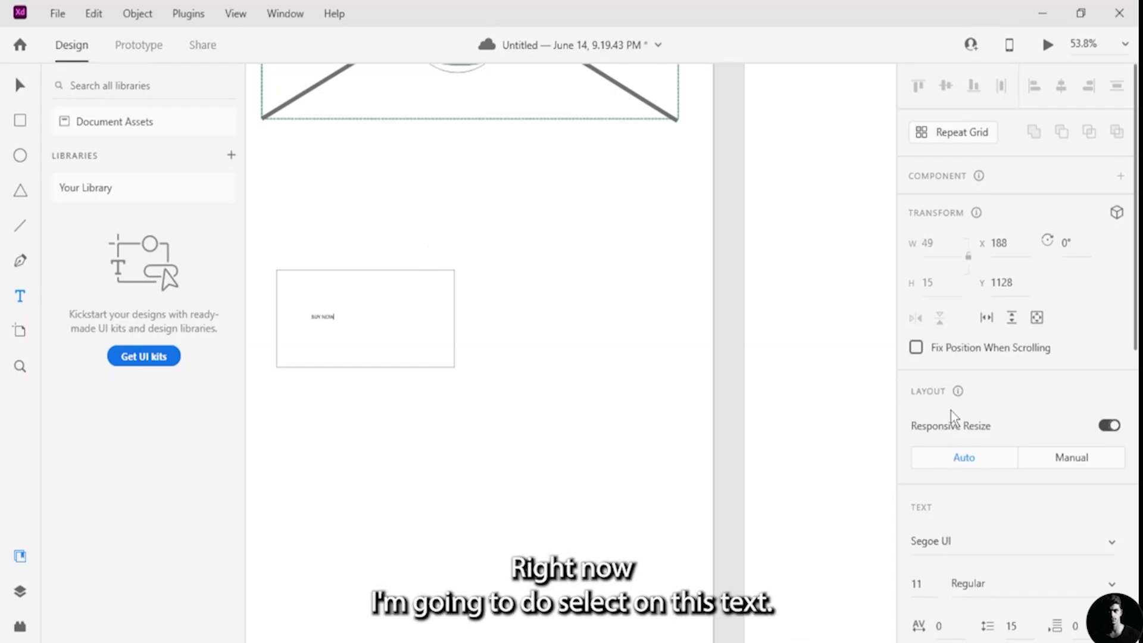
Step: Set the BUY NOW text's font size to 70 and center the text inside the rectangle
drag(334, 316, 304, 316)
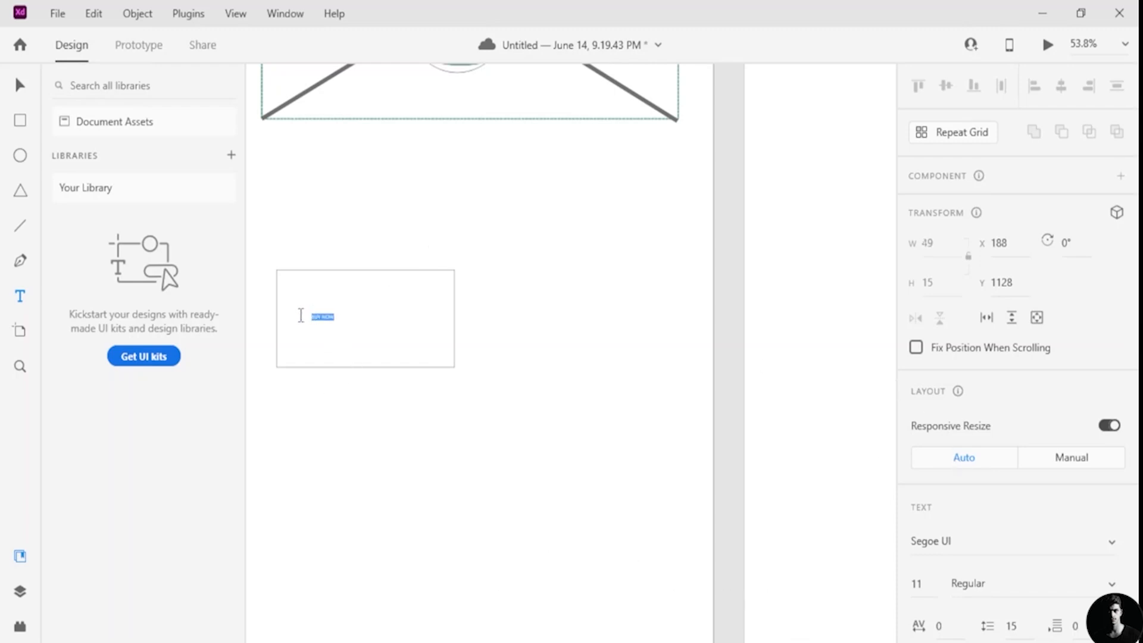
scroll(982, 424, down, 5)
click(927, 326)
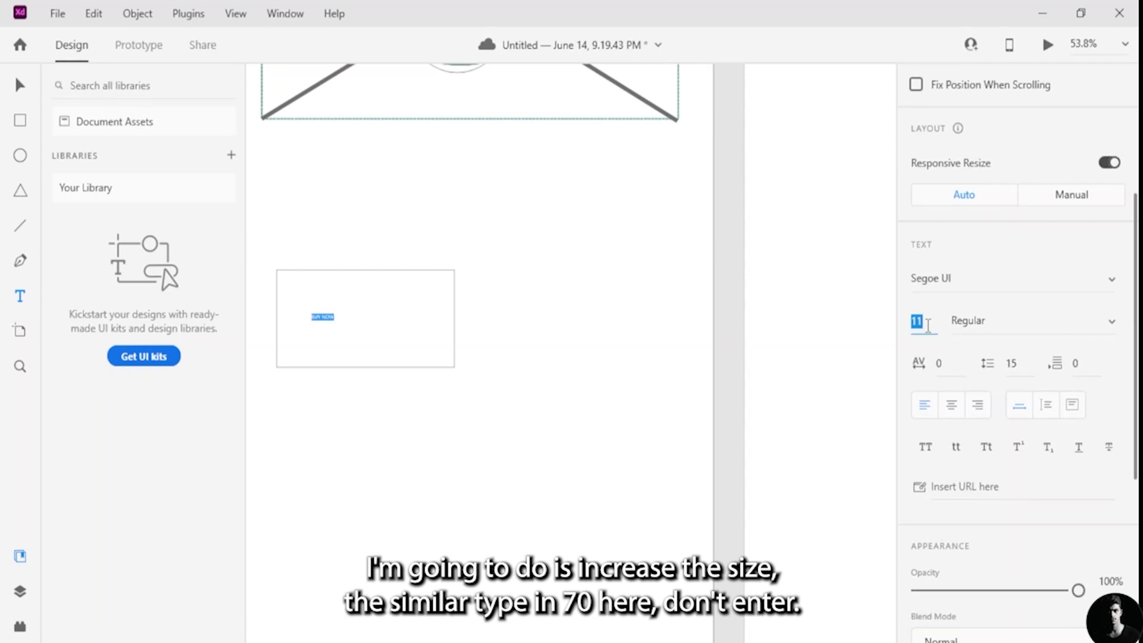
key(BackSpace)
text(70)
key(Return)
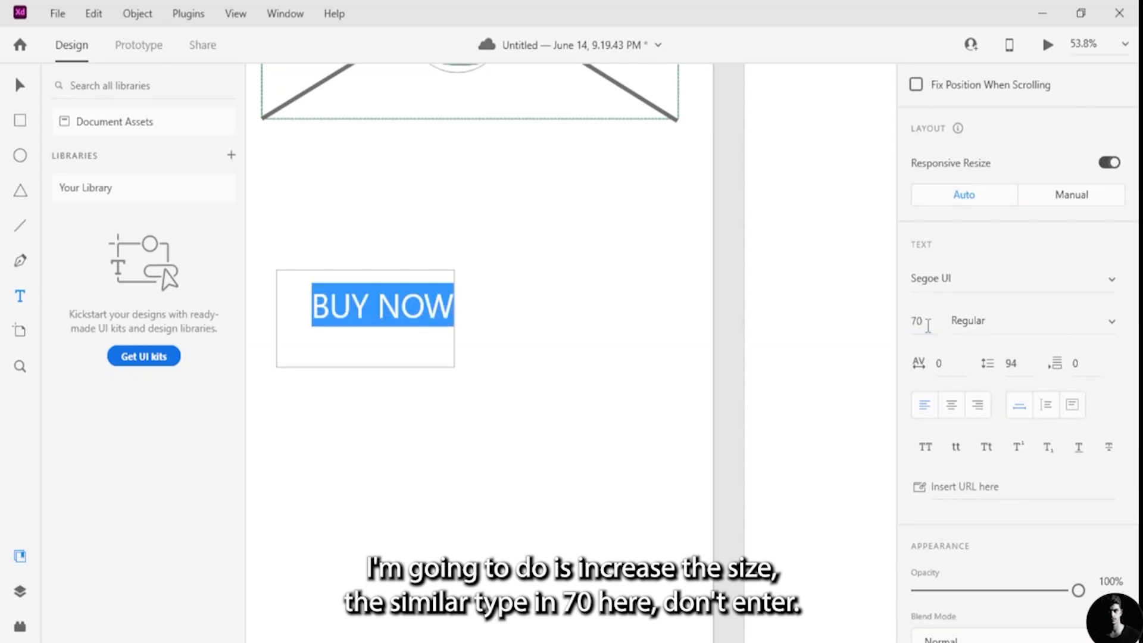
click(20, 86)
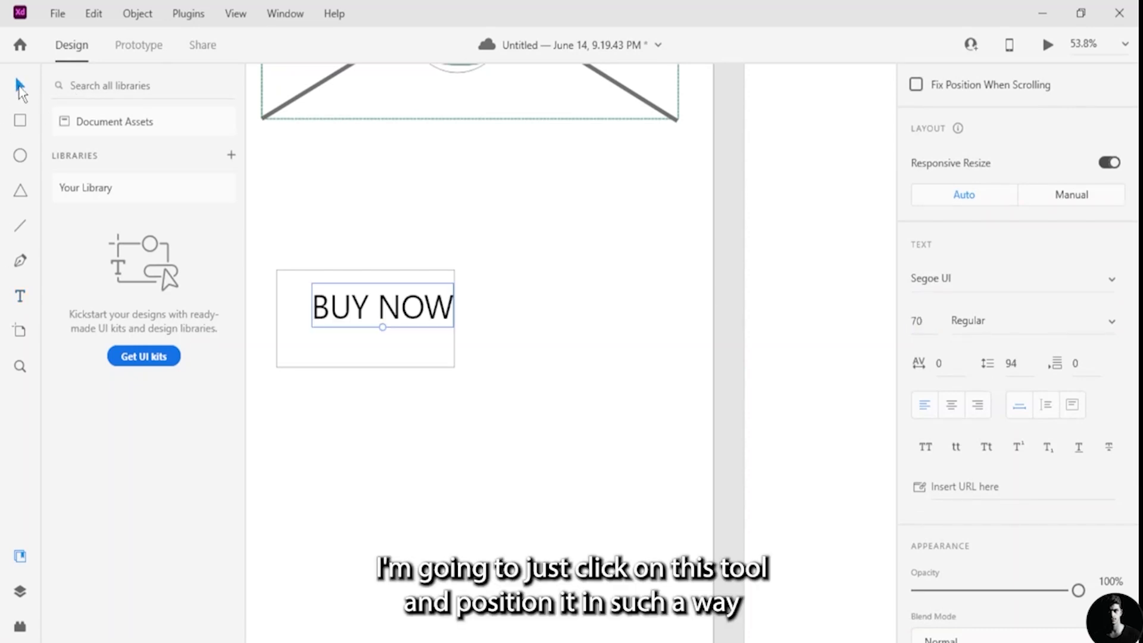
mouse_move(397, 295)
mouse_down()
mouse_move(372, 299)
mouse_move(380, 307)
mouse_up()
Step: Round the button rectangle's corners to a radius of about 50 and fill it with bright red
click(397, 285)
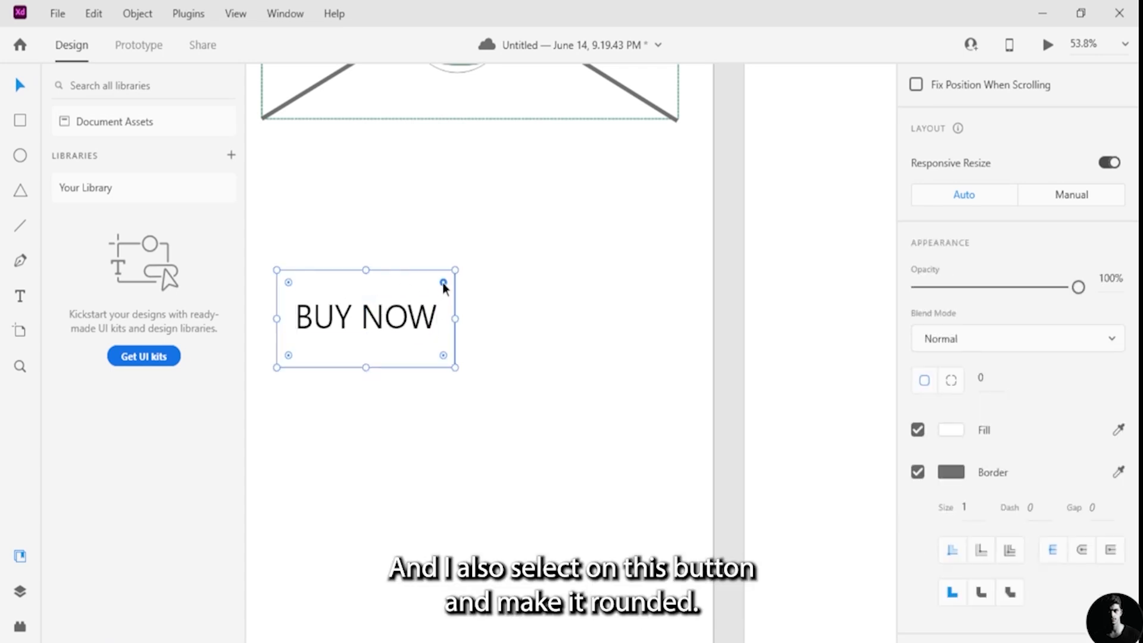
drag(441, 286, 434, 296)
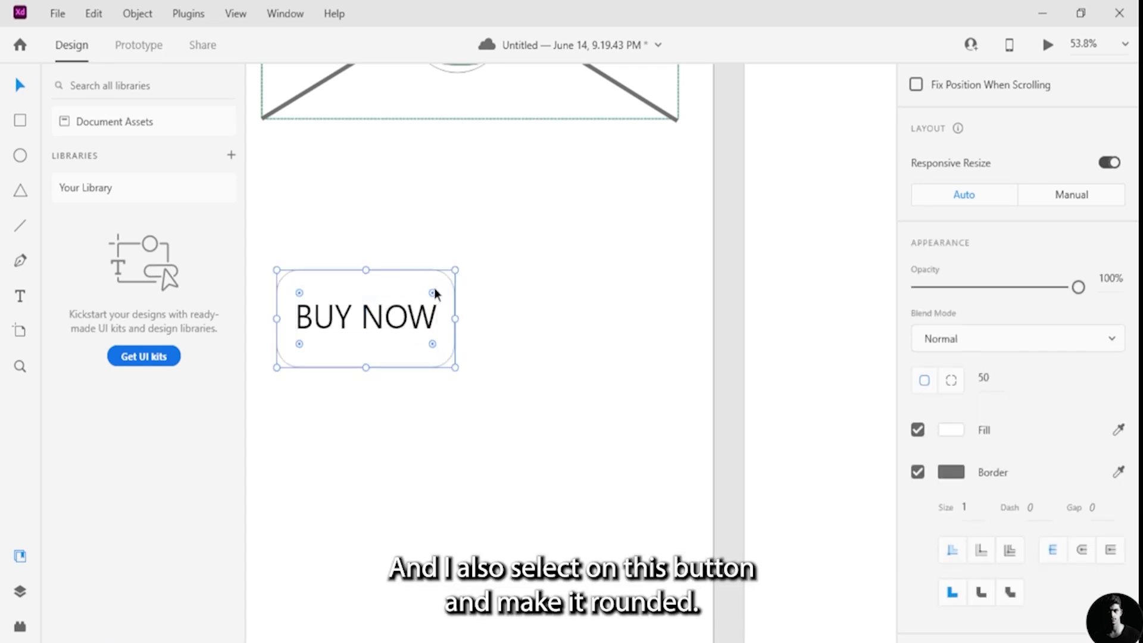
click(961, 441)
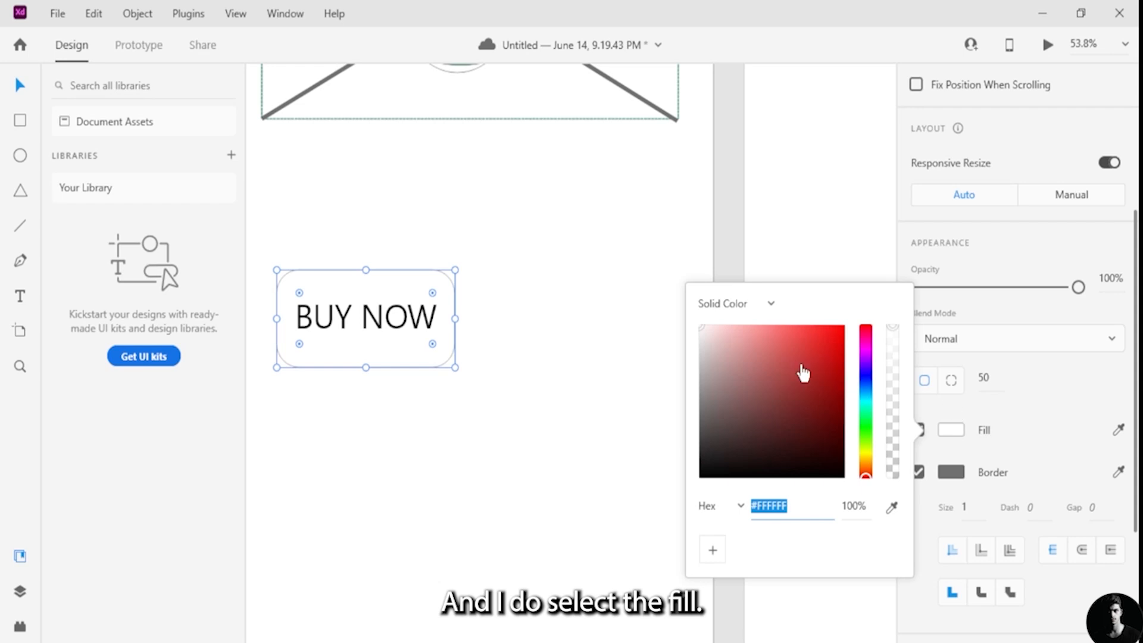
drag(801, 372, 833, 339)
click(863, 261)
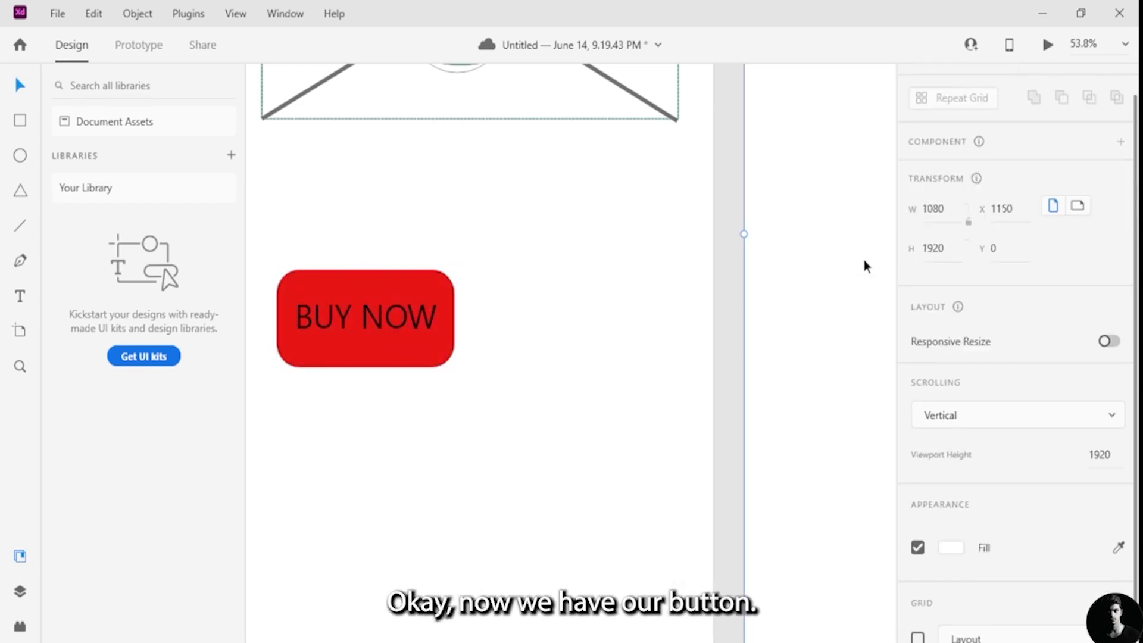
Step: Try to group the red button rectangle with its BUY NOW text
click(389, 288)
click(371, 316)
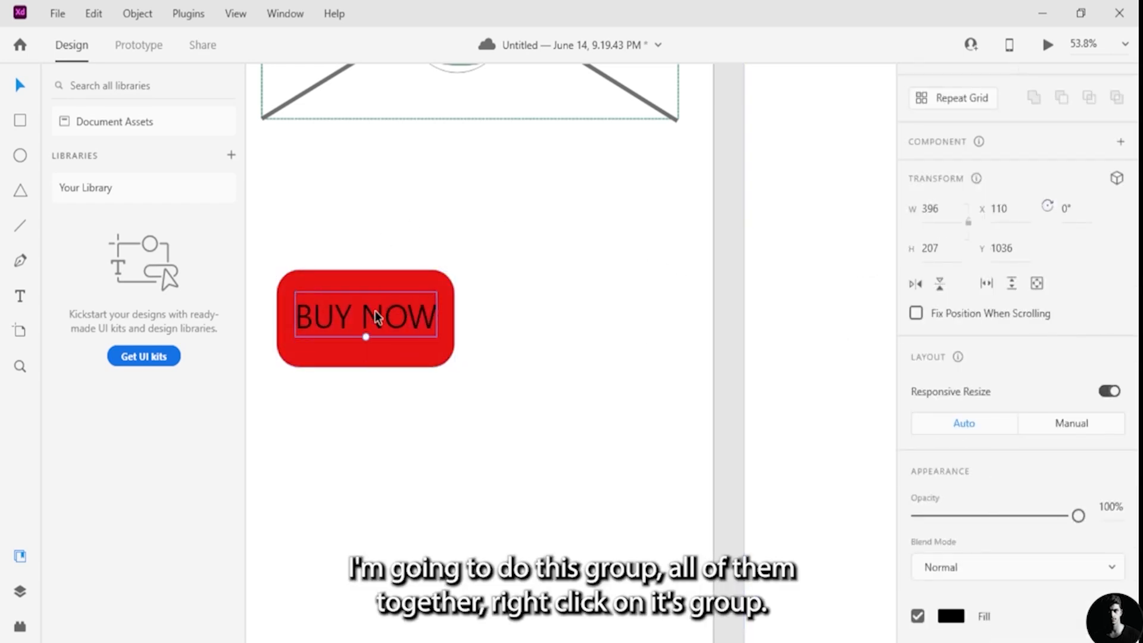
right_click(400, 292)
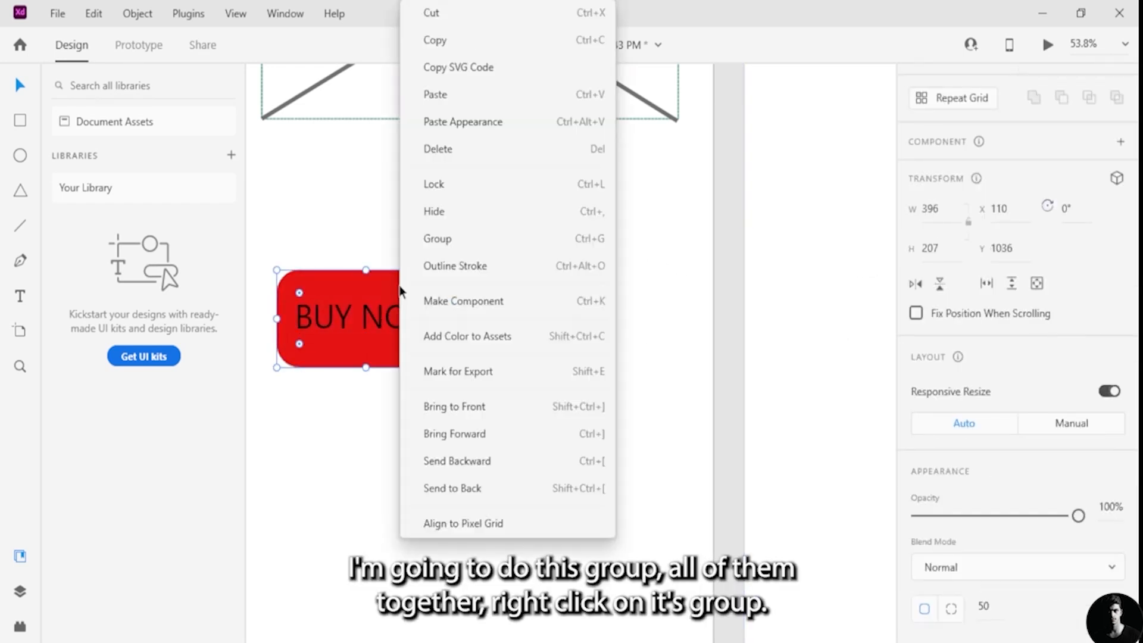
click(492, 240)
double_click(339, 317)
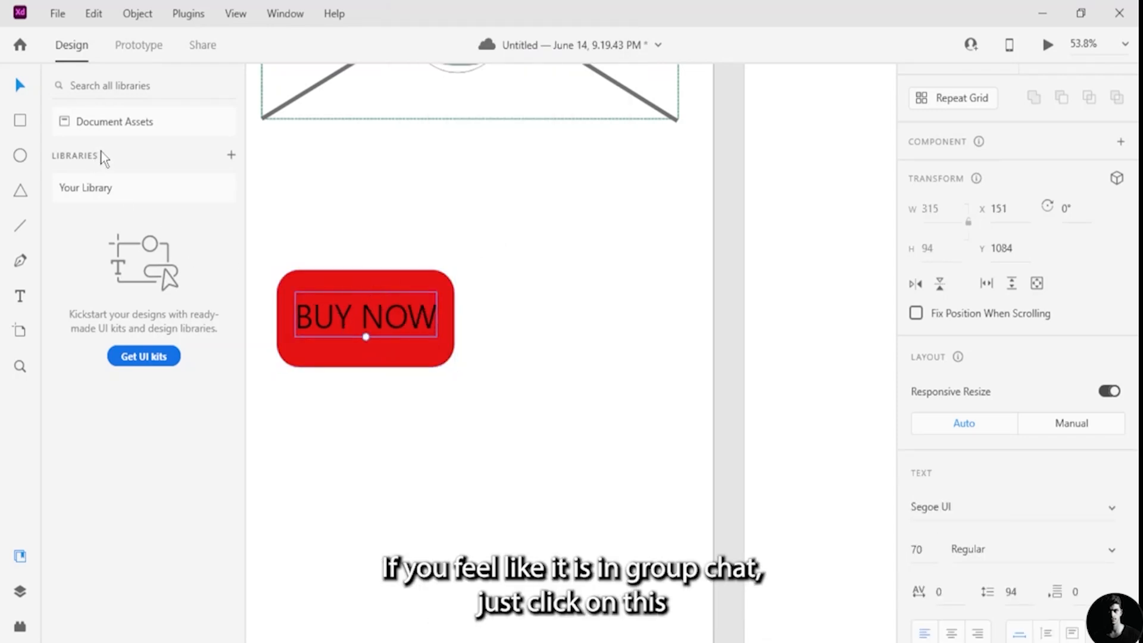
Step: Show the layers of the Index artboard with the BUY NOW text selected
double_click(365, 308)
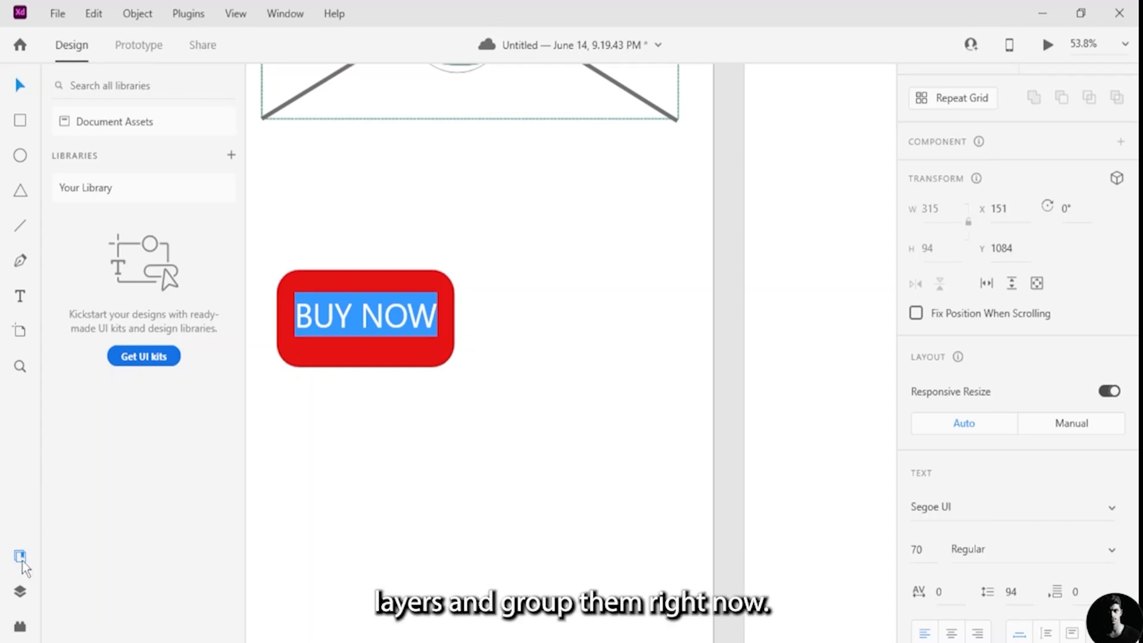
click(20, 591)
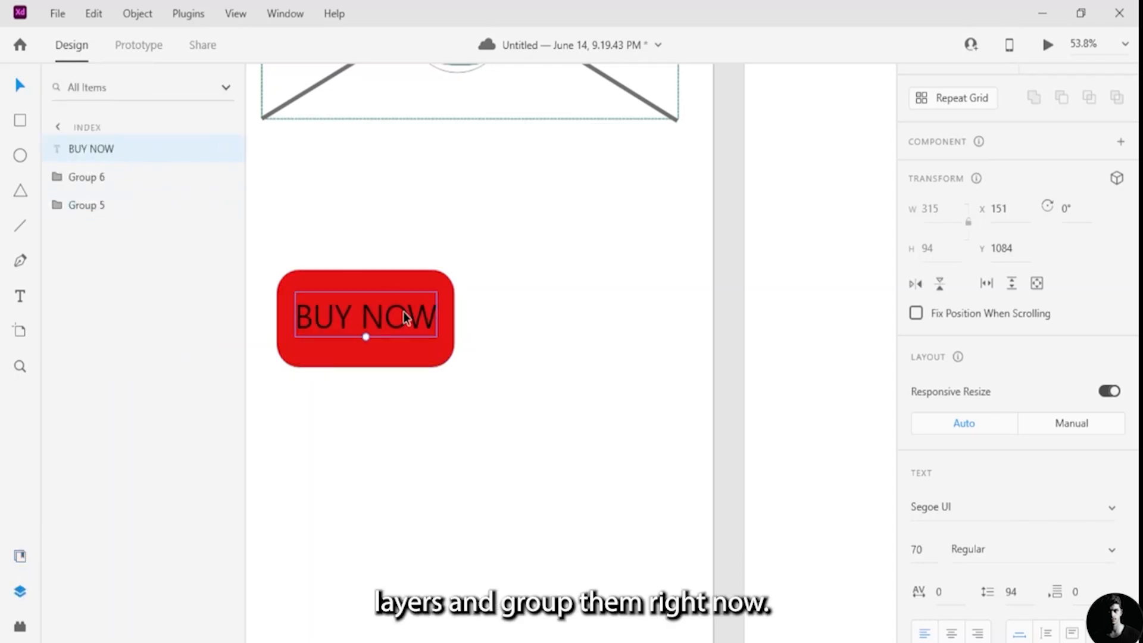
click(374, 287)
double_click(380, 292)
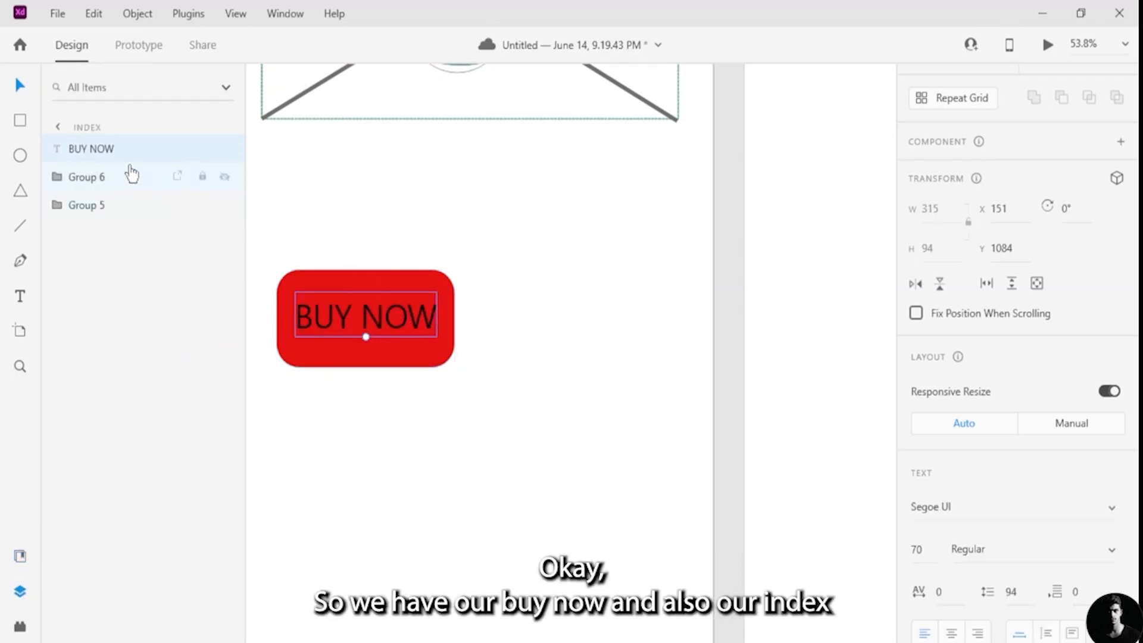
ctrl+click(95, 171)
ctrl+click(125, 179)
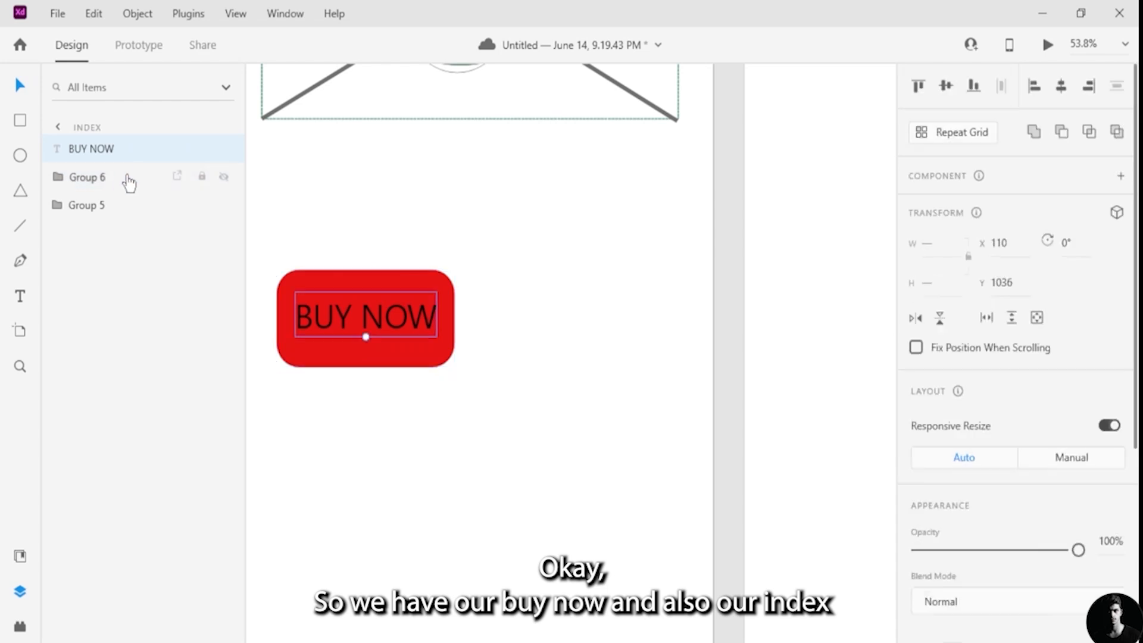
ctrl+click(145, 159)
click(113, 158)
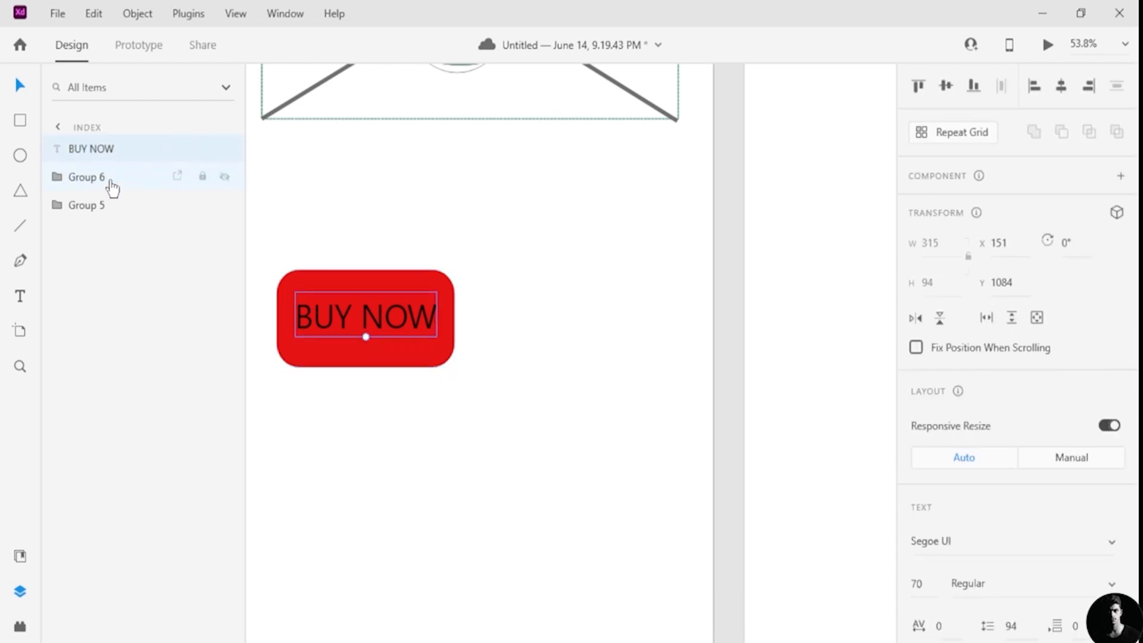
ctrl+click(110, 183)
ctrl+click(99, 207)
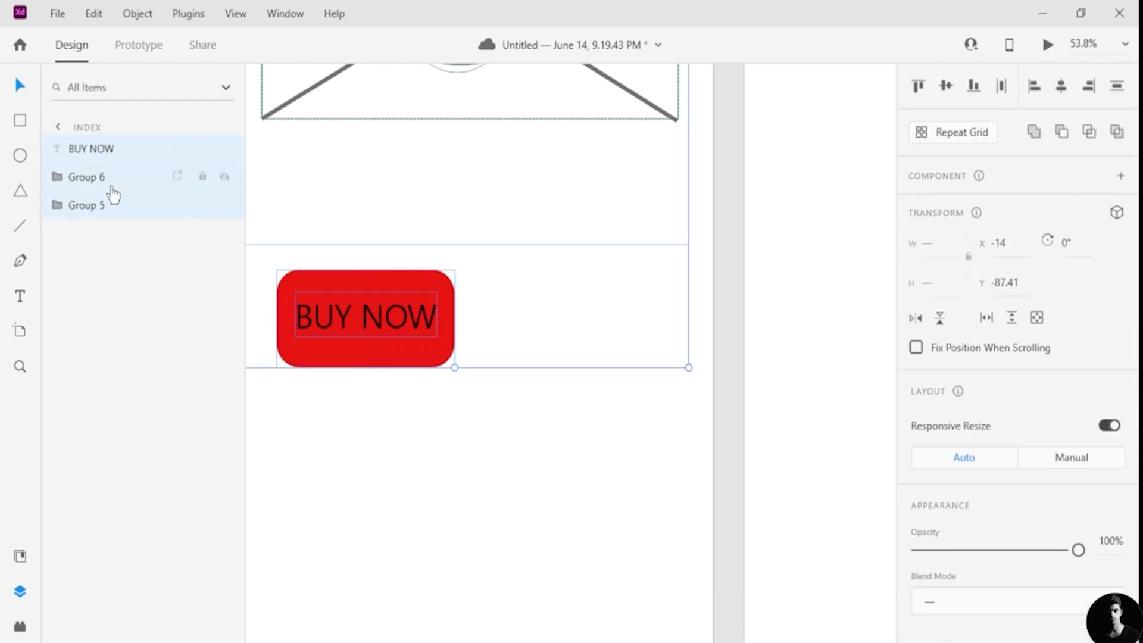
right_click(110, 187)
click(70, 246)
click(110, 207)
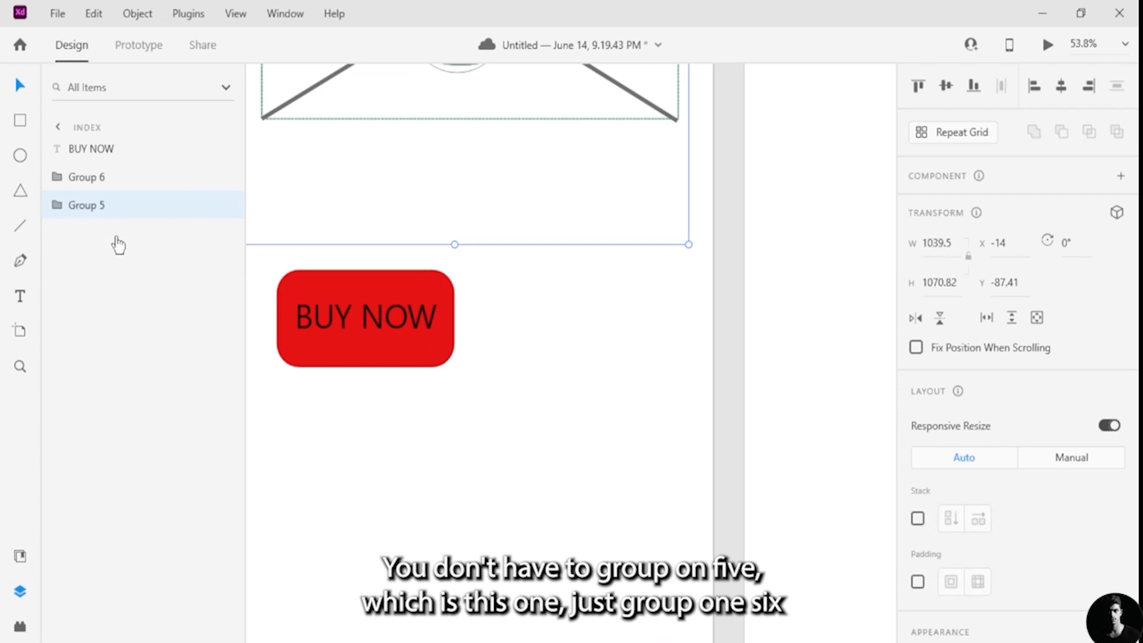
Step: Select the button shape's Group 6 layer together with the BUY NOW text layer and group them
click(102, 179)
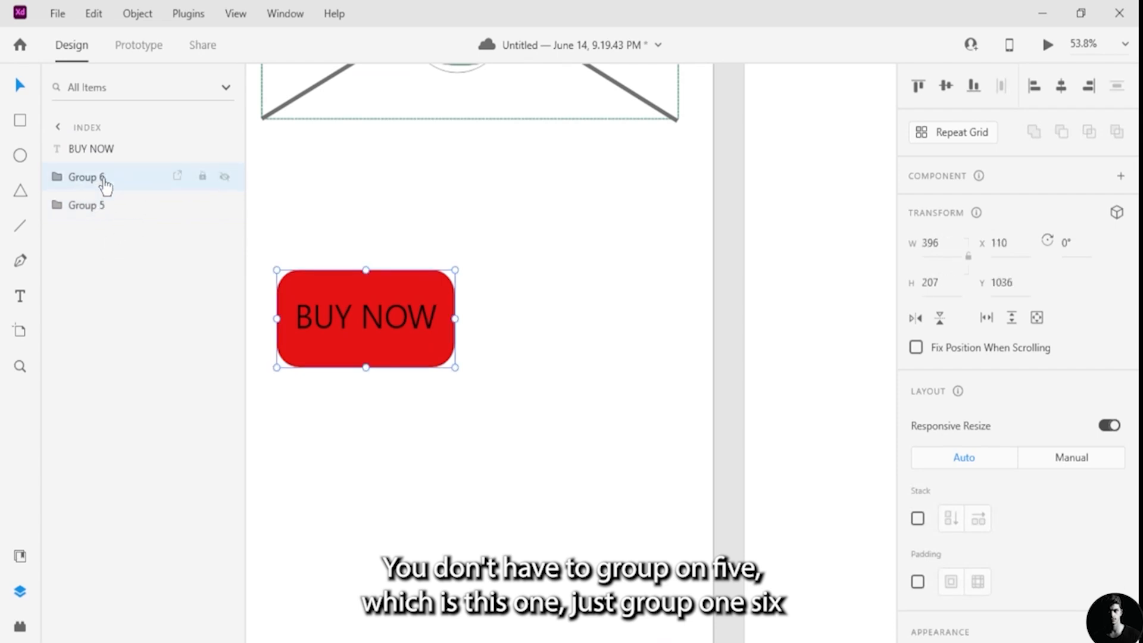
ctrl+click(125, 162)
right_click(121, 158)
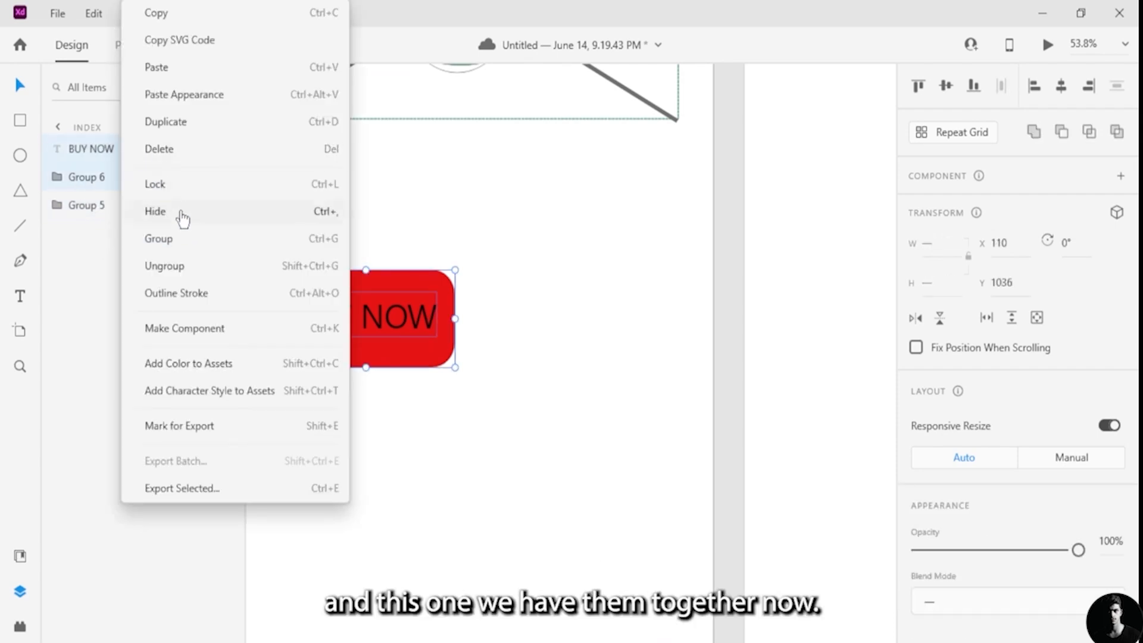
click(222, 253)
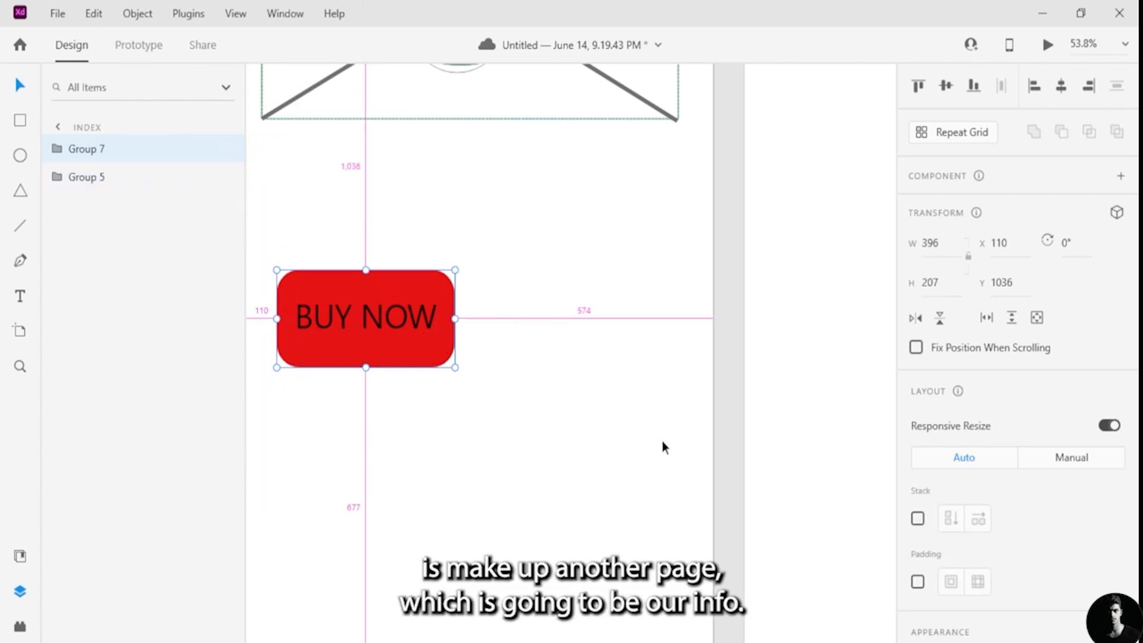
Step: Draw a rectangle about 1010 by 1736 that nearly fills the Input artboard and round its corners
scroll(662, 440, down, 4)
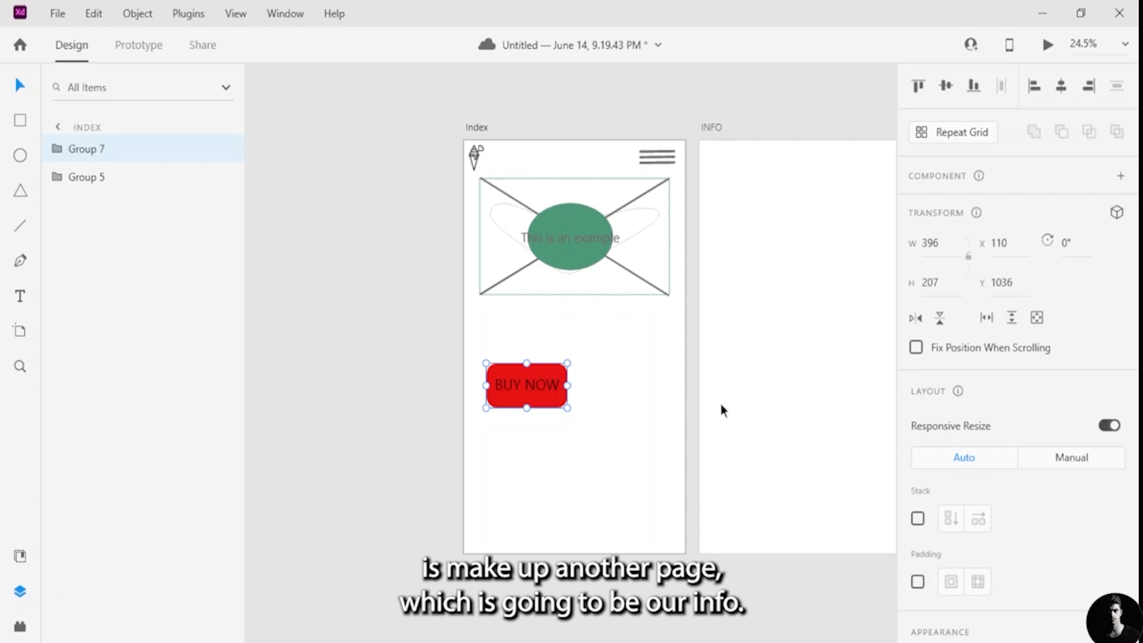
drag(792, 411, 433, 350)
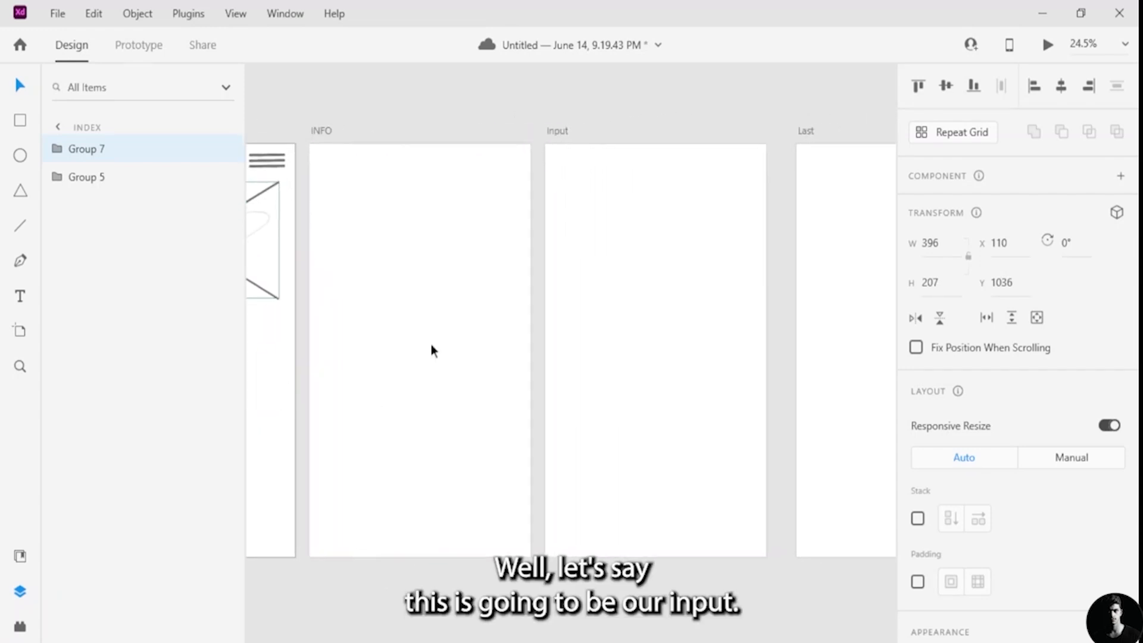
drag(673, 348, 568, 331)
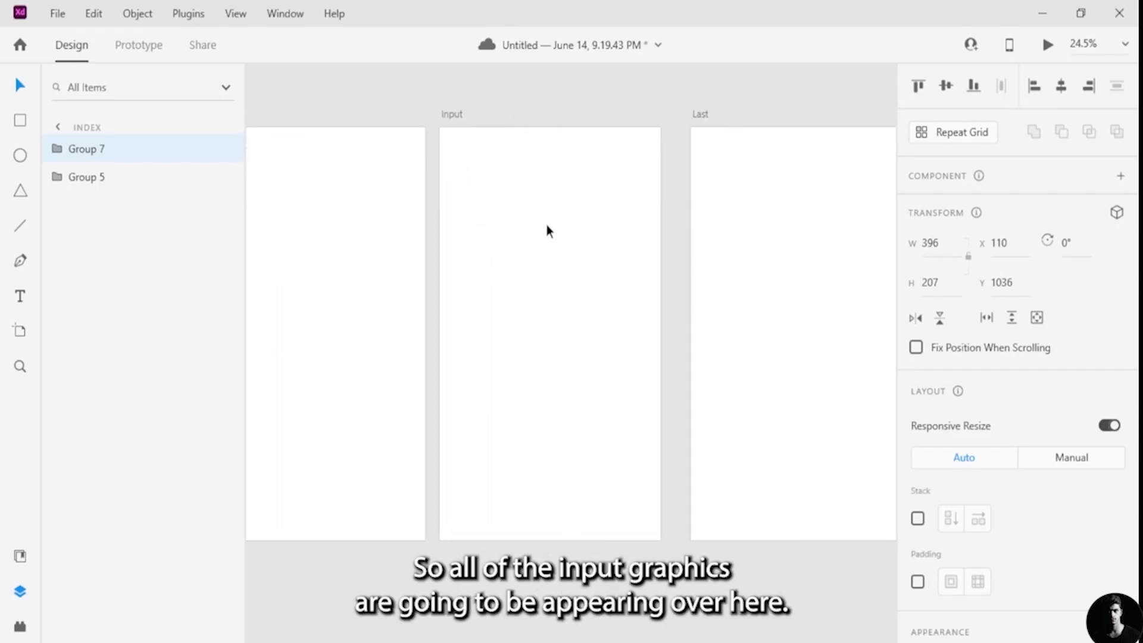
click(21, 121)
drag(448, 156, 655, 528)
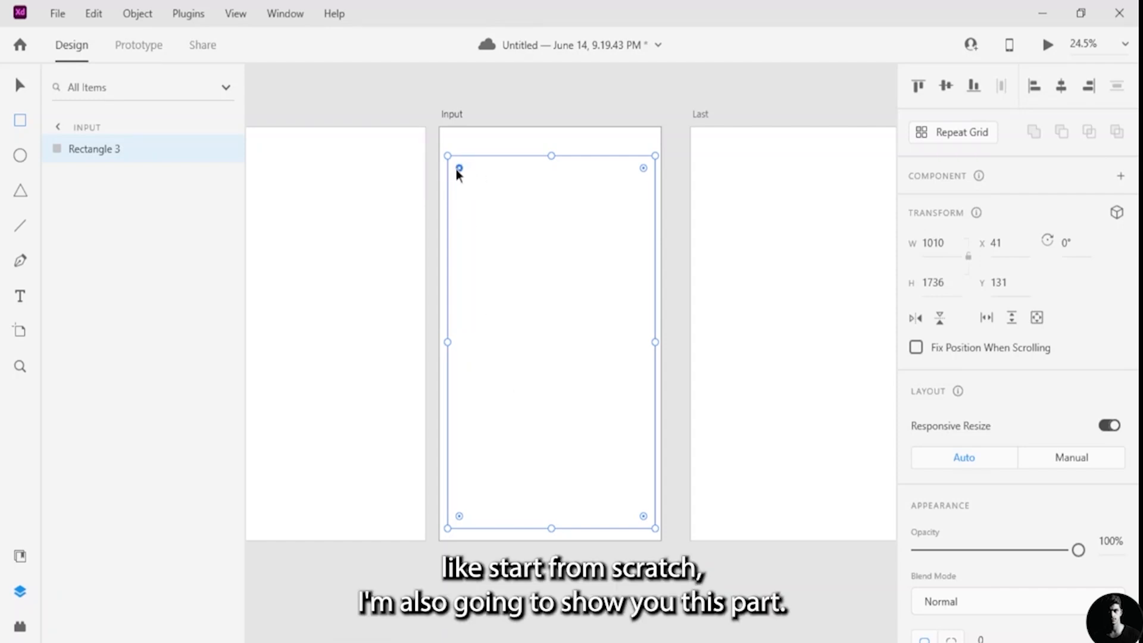
drag(457, 168, 473, 182)
Step: Add a text area about 858 wide inside the rounded rectangle with the lines ADDRESS, PRICE, EMAIL and NUMBER
click(20, 296)
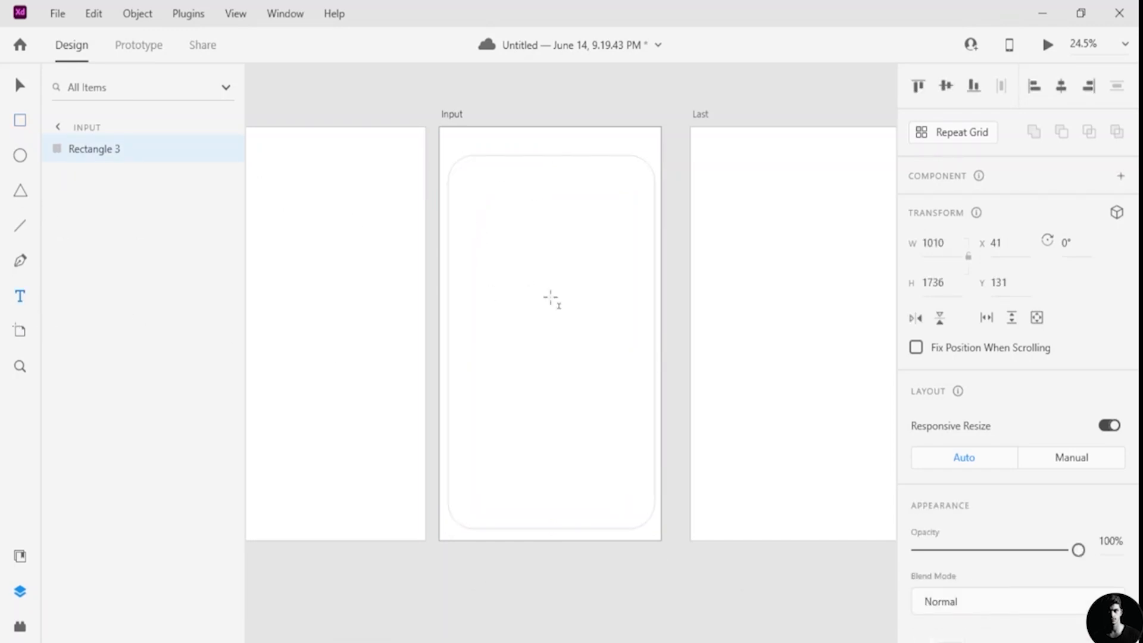
drag(467, 228, 643, 362)
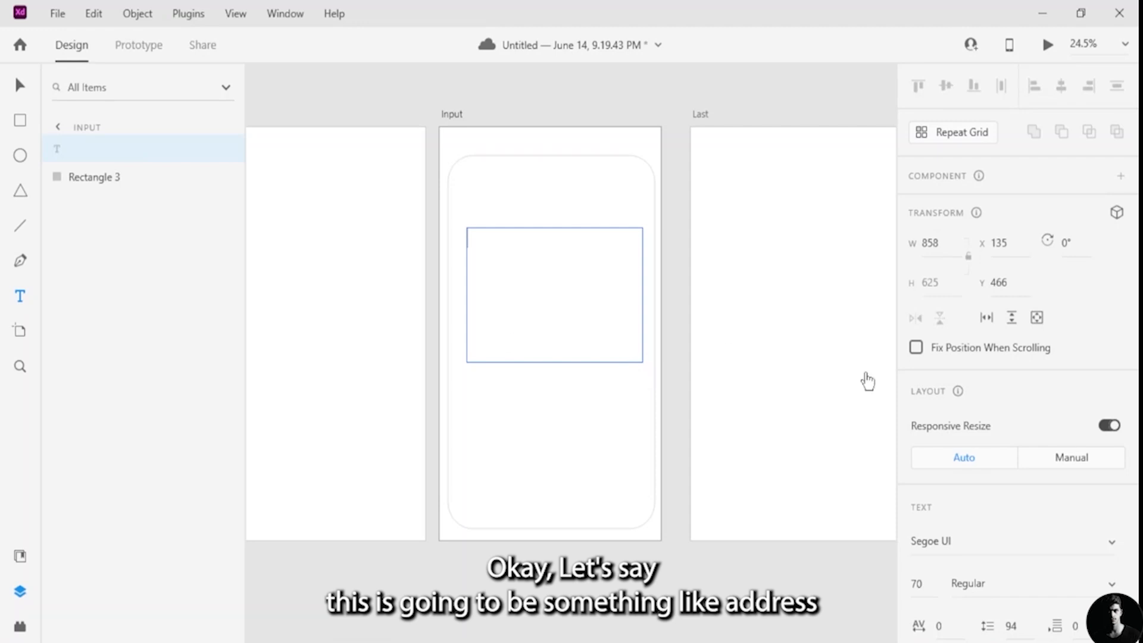
text(ADD)
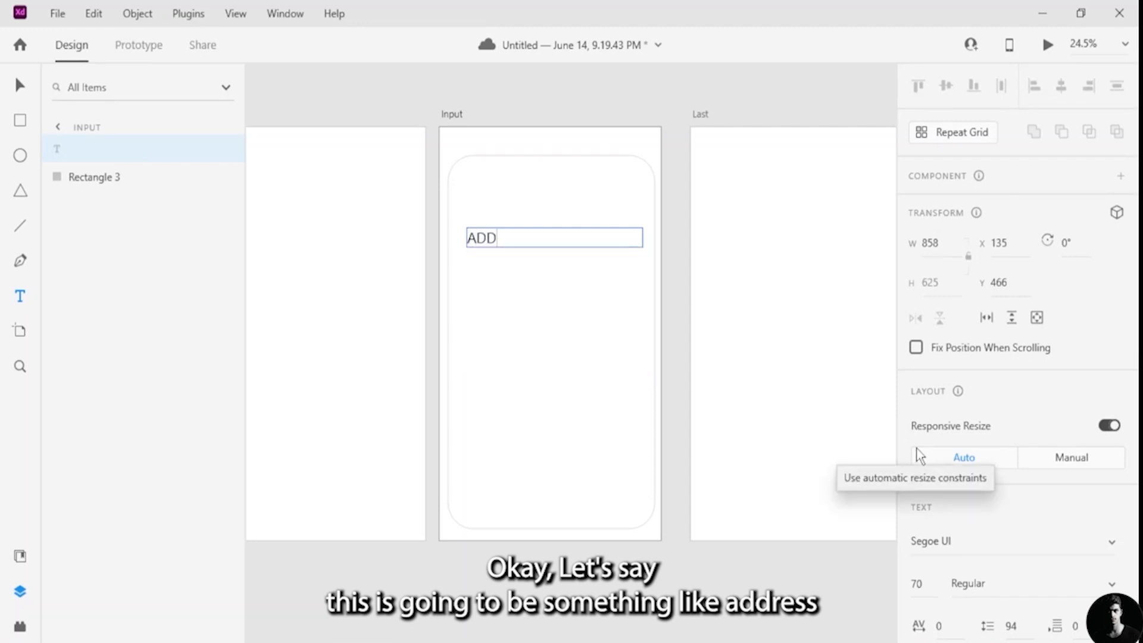
text(RESS)
key(Return)
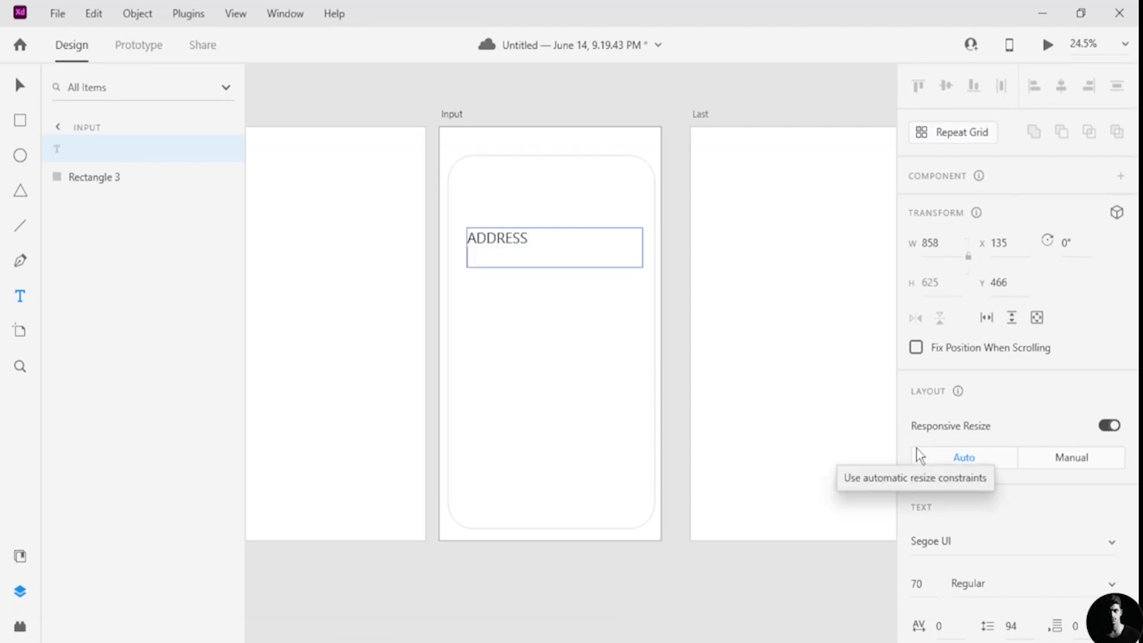
text(PRICE)
key(Return)
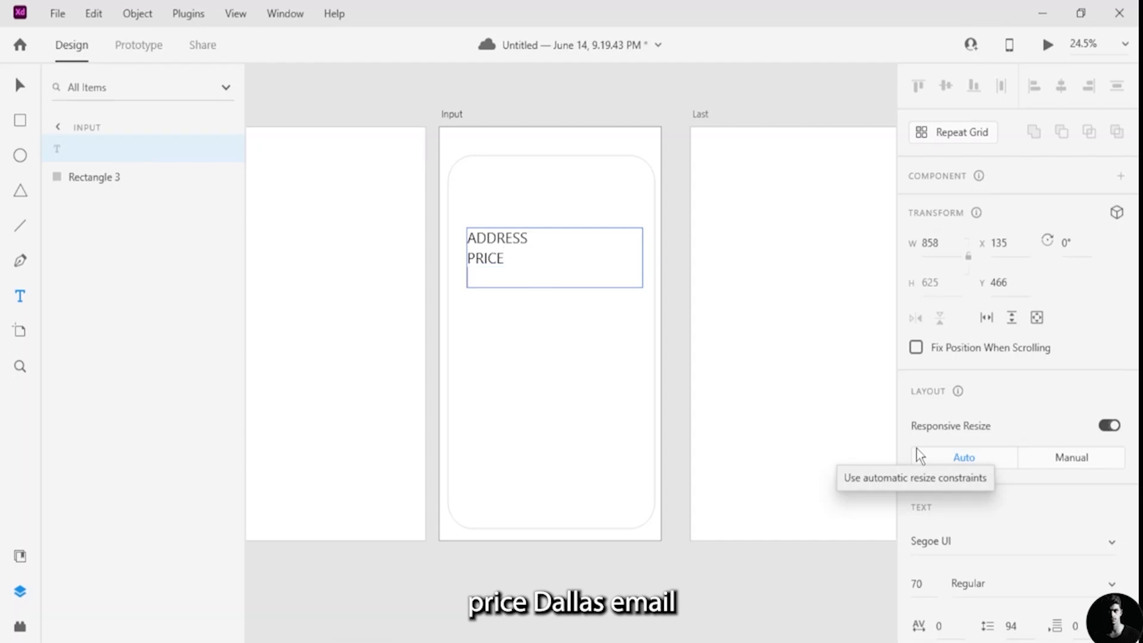
text(EMAIL)
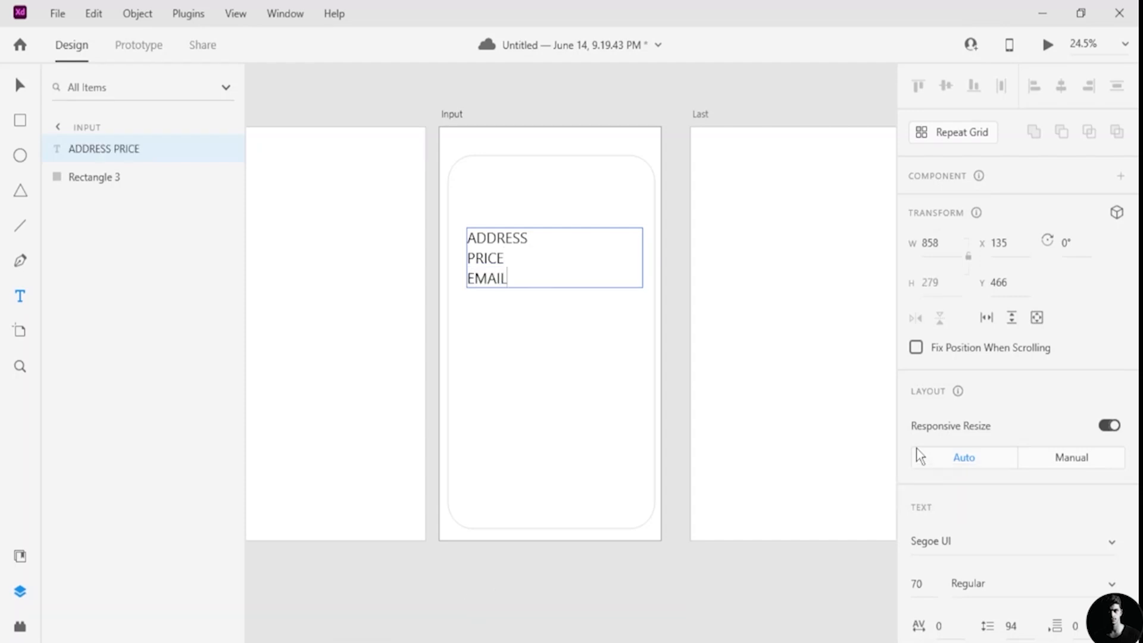
key(Return)
text(NU)
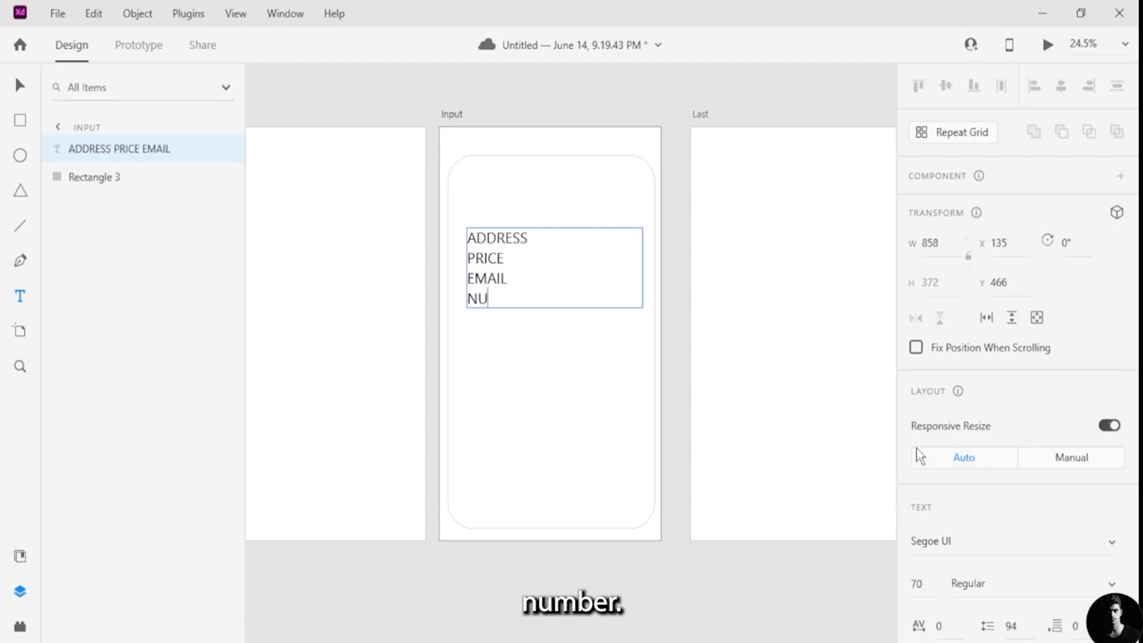
text(MBER)
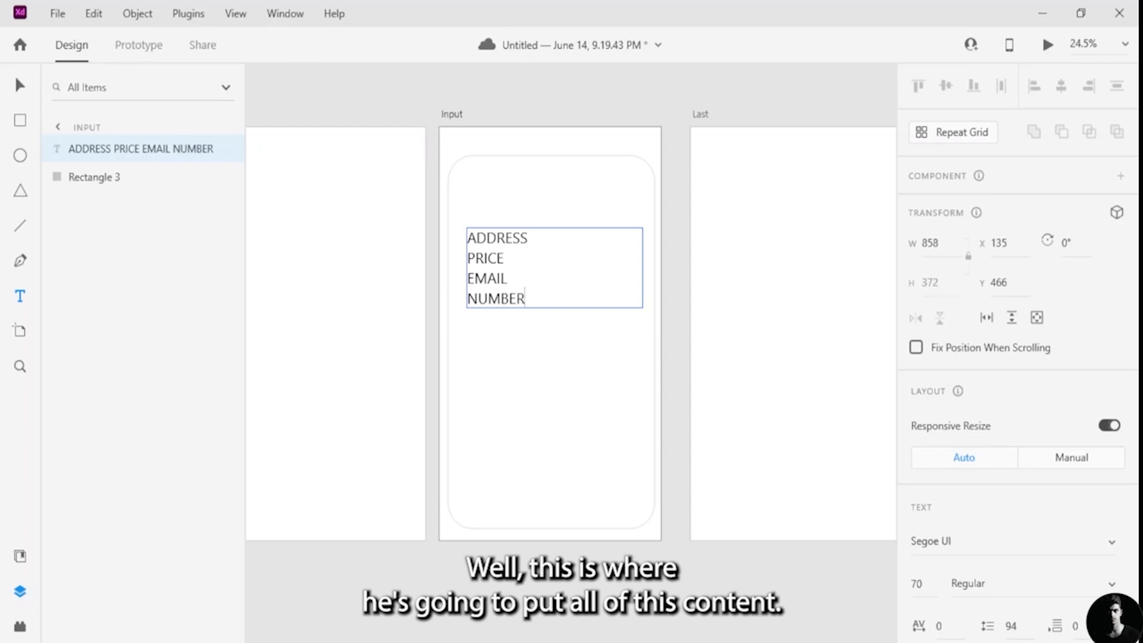
click(736, 409)
click(544, 277)
key(ctrl+a)
click(676, 128)
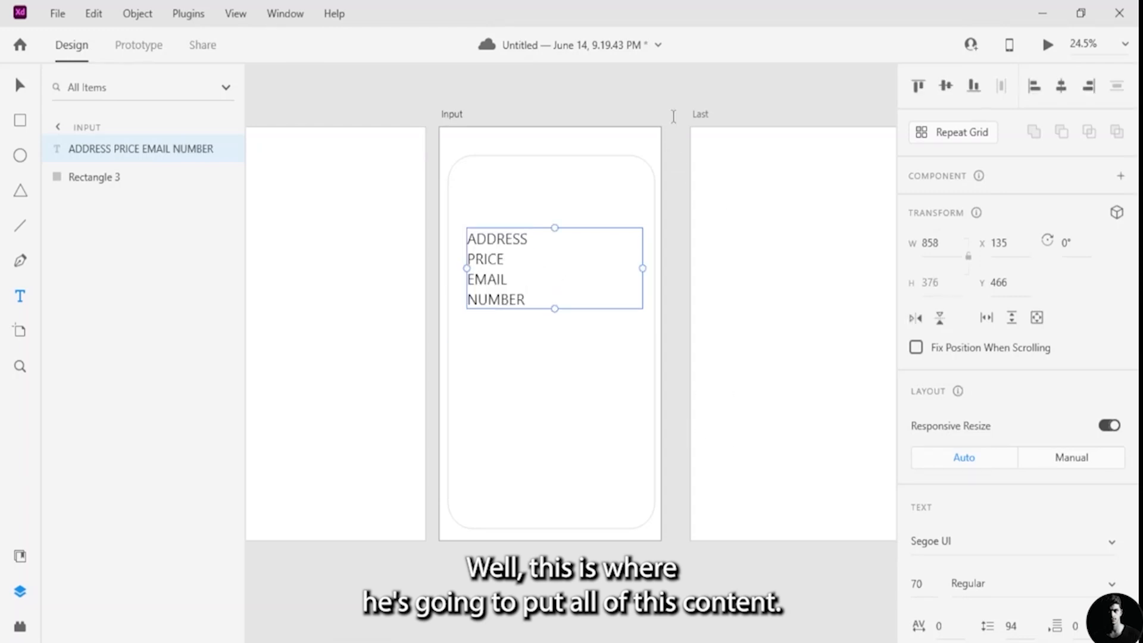
click(653, 110)
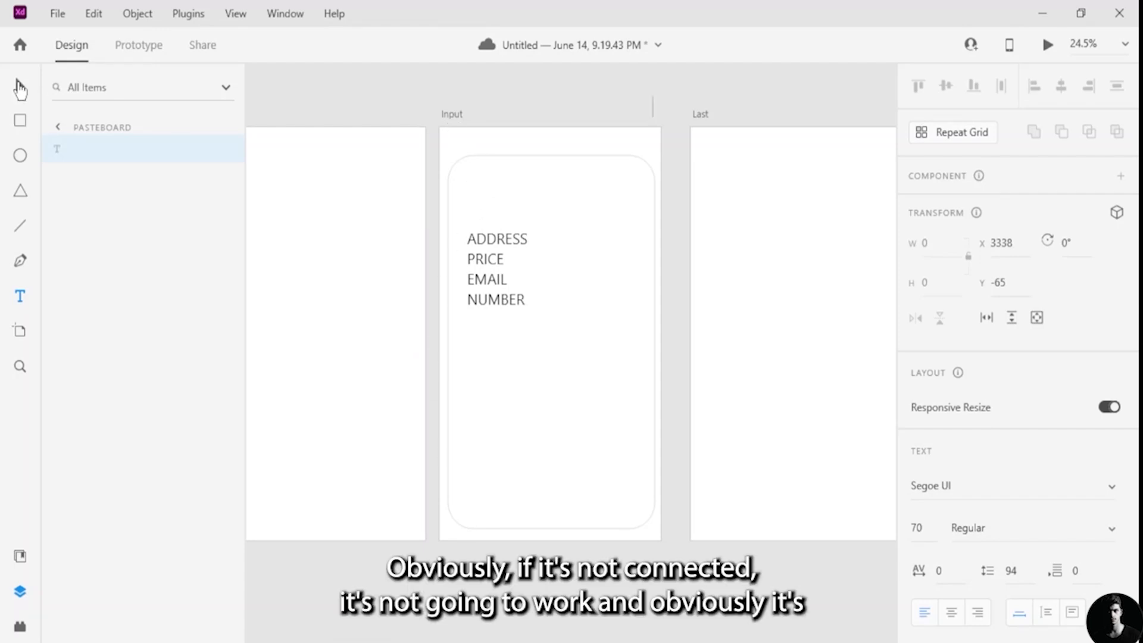
click(20, 88)
Step: In Prototype mode, link the BUY NOW button on the Index artboard to the Input artboard
scroll(338, 404, left, 5)
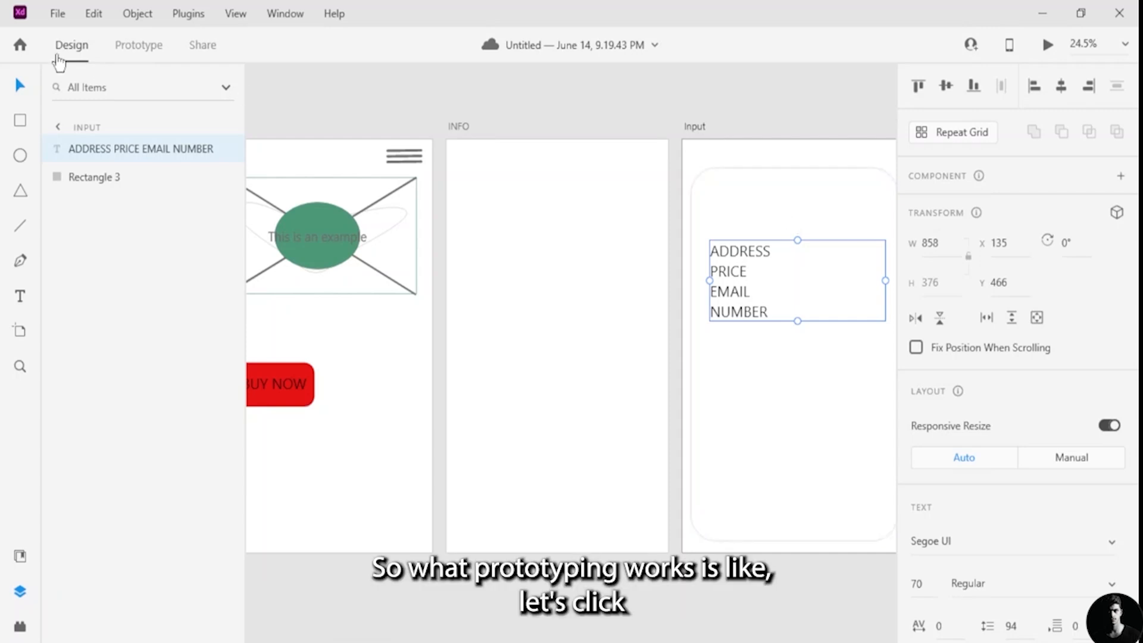
click(139, 45)
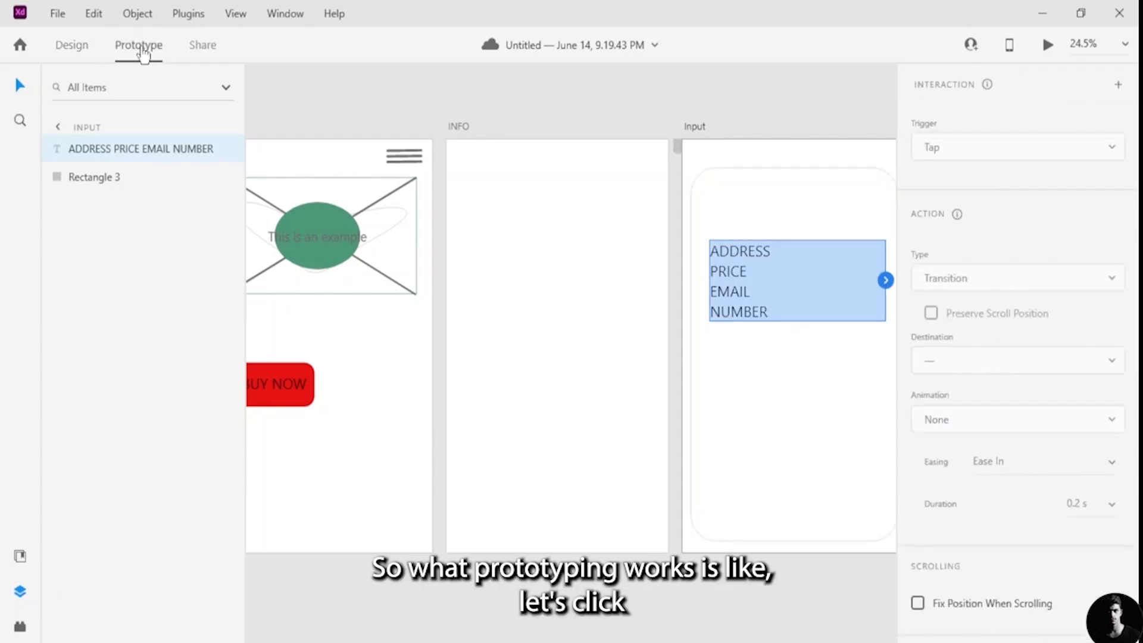
click(275, 391)
drag(311, 391, 697, 237)
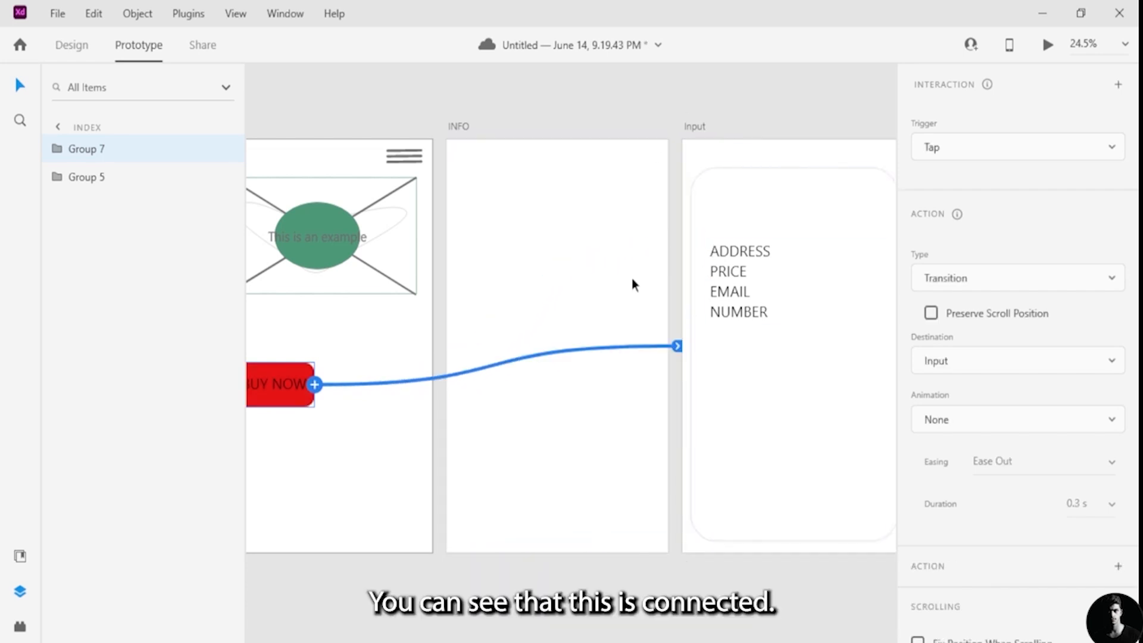
Step: Preview the prototype, test the BUY NOW button's link, and close the preview
click(1049, 46)
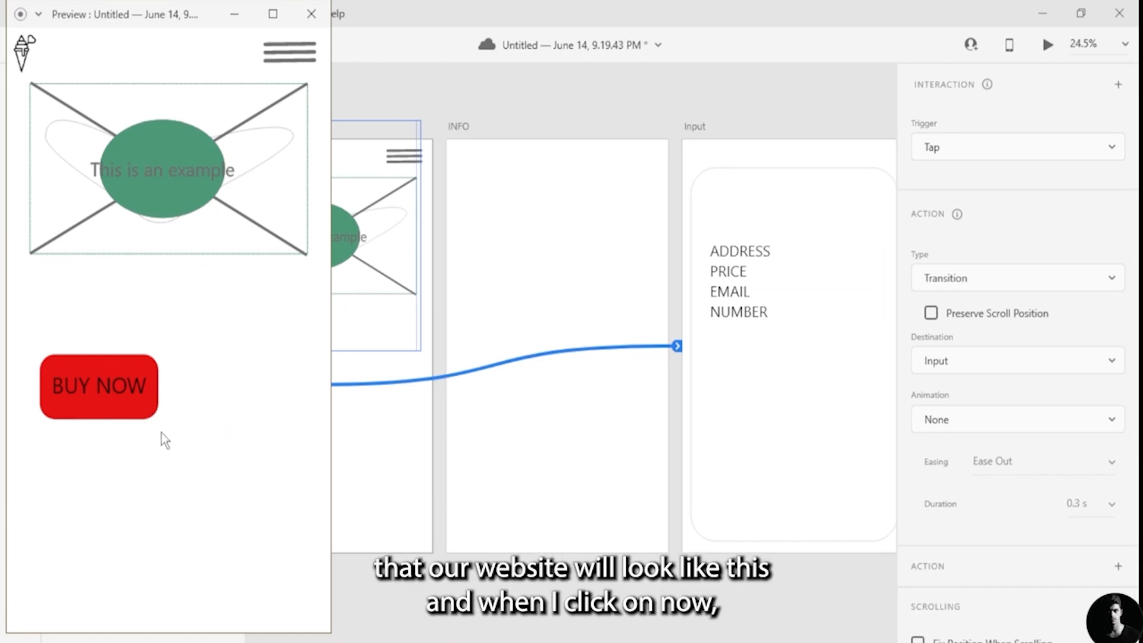
click(118, 410)
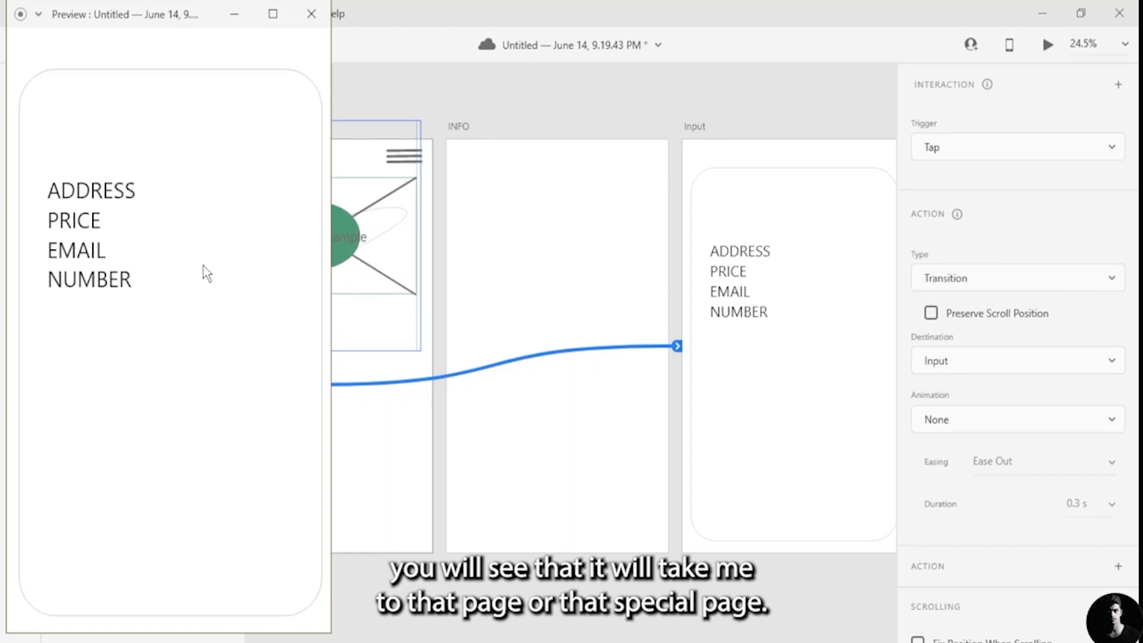
click(311, 13)
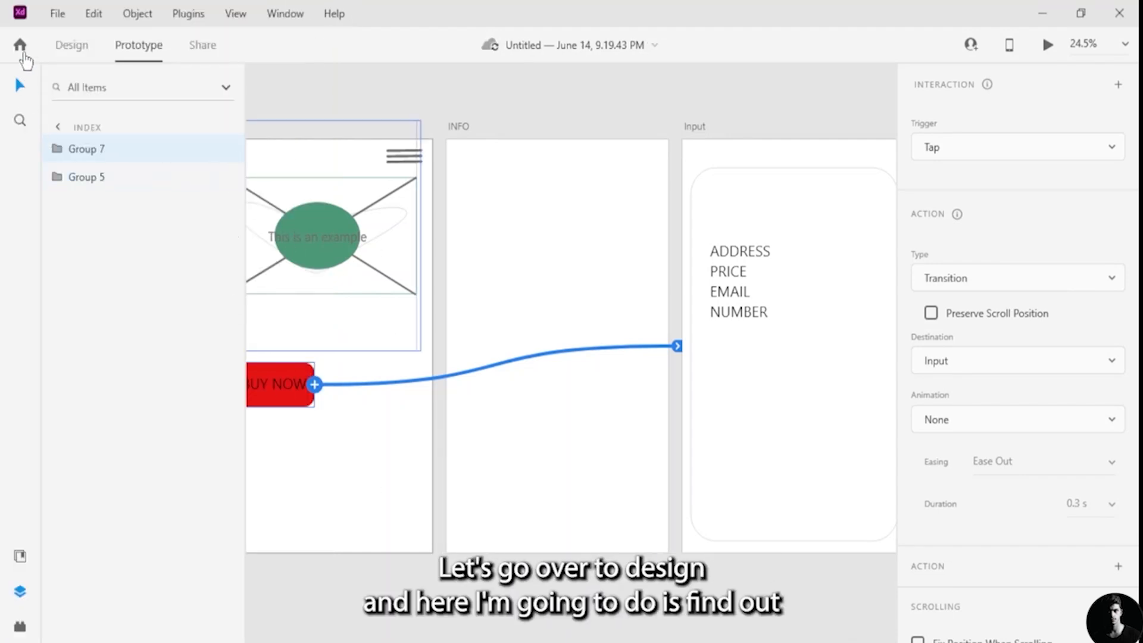
Step: Return to Design mode and duplicate the BUY NOW button beside the original at about X 596, Y 1036
click(72, 46)
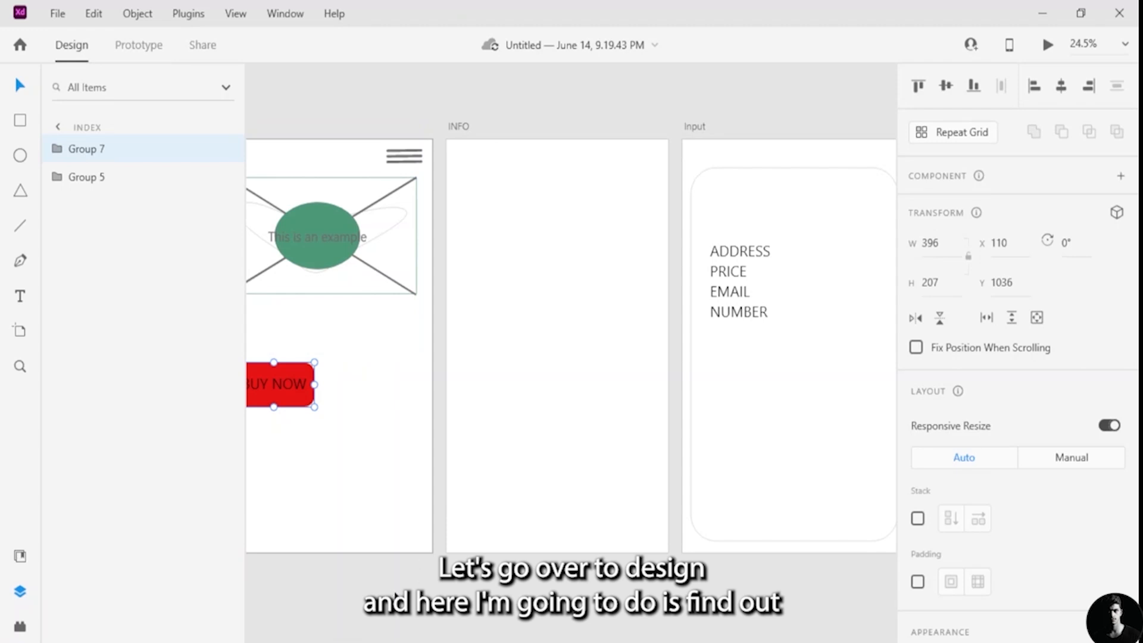
scroll(518, 413, left, 5)
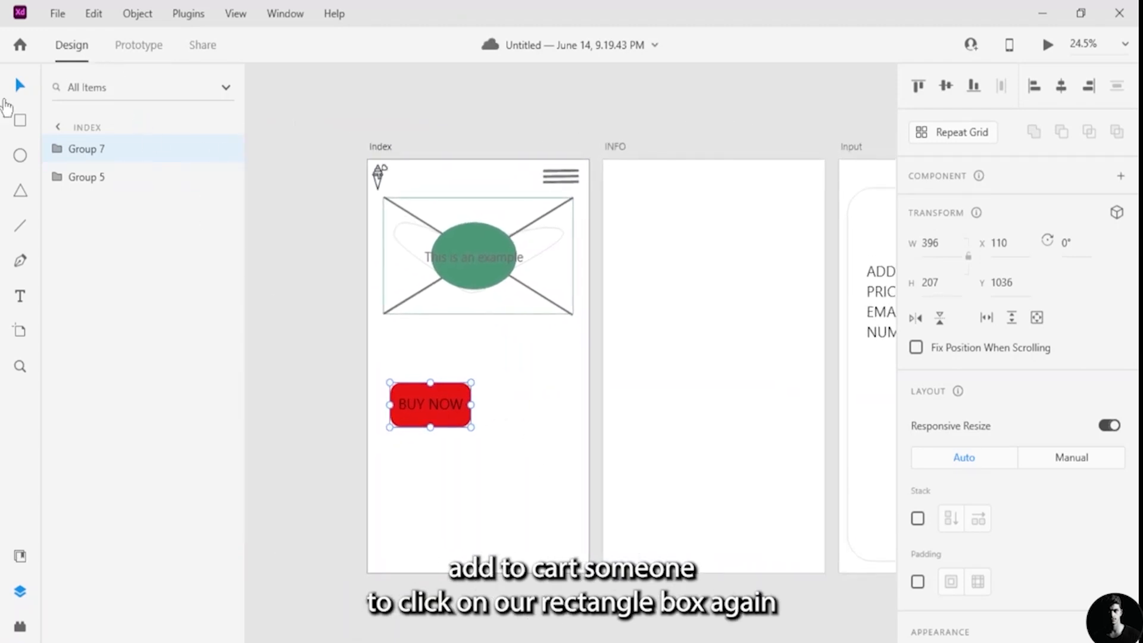
click(20, 122)
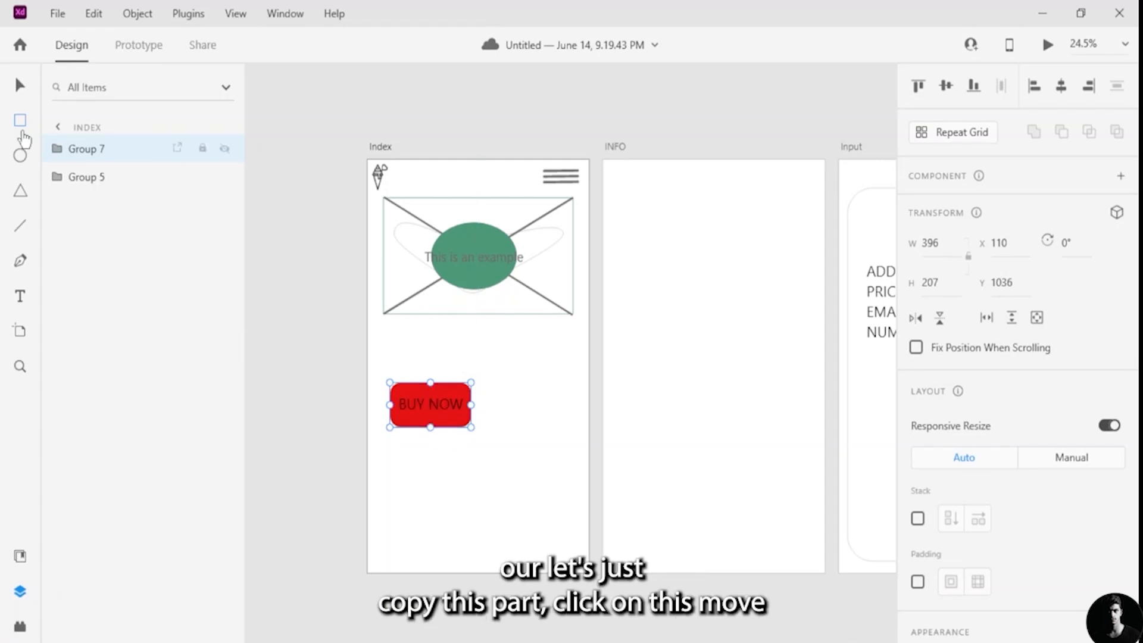
click(20, 86)
drag(456, 422, 549, 421)
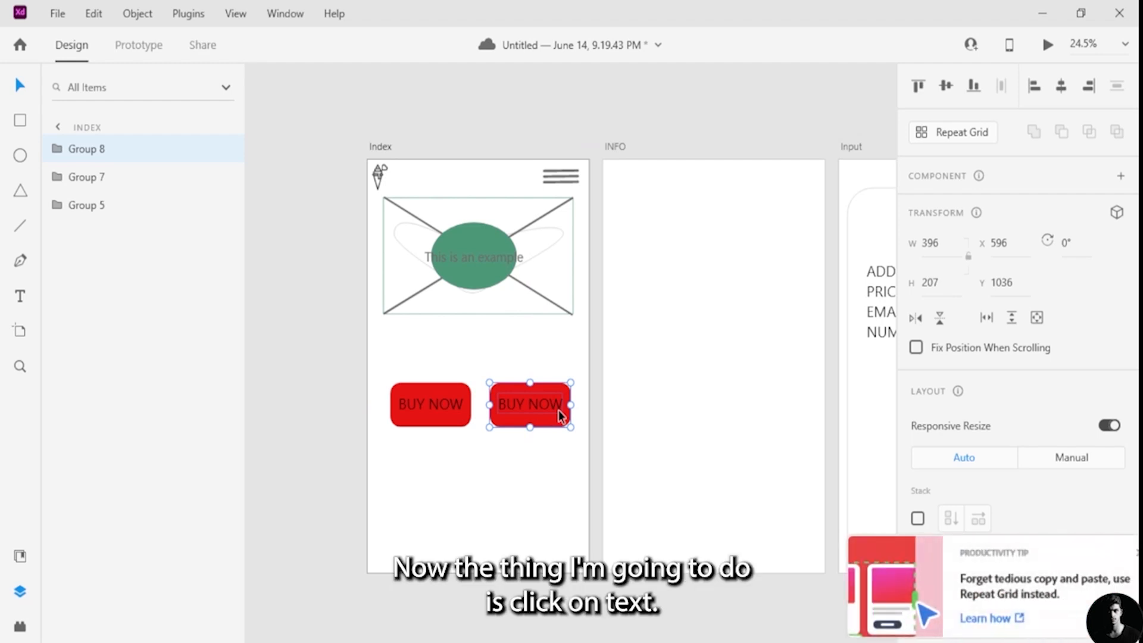
Step: Replace the label of the duplicated BUY NOW button on the Index artboard with ADD TO CART
double_click(559, 410)
click(16, 296)
click(529, 411)
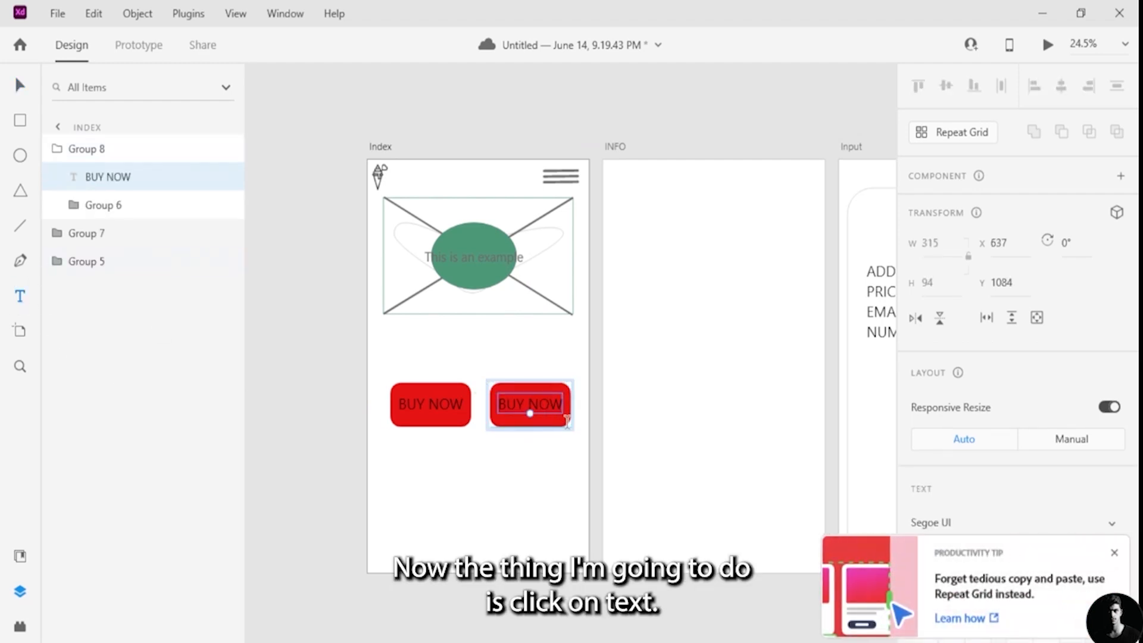
key(ctrl+a)
key(BackSpace)
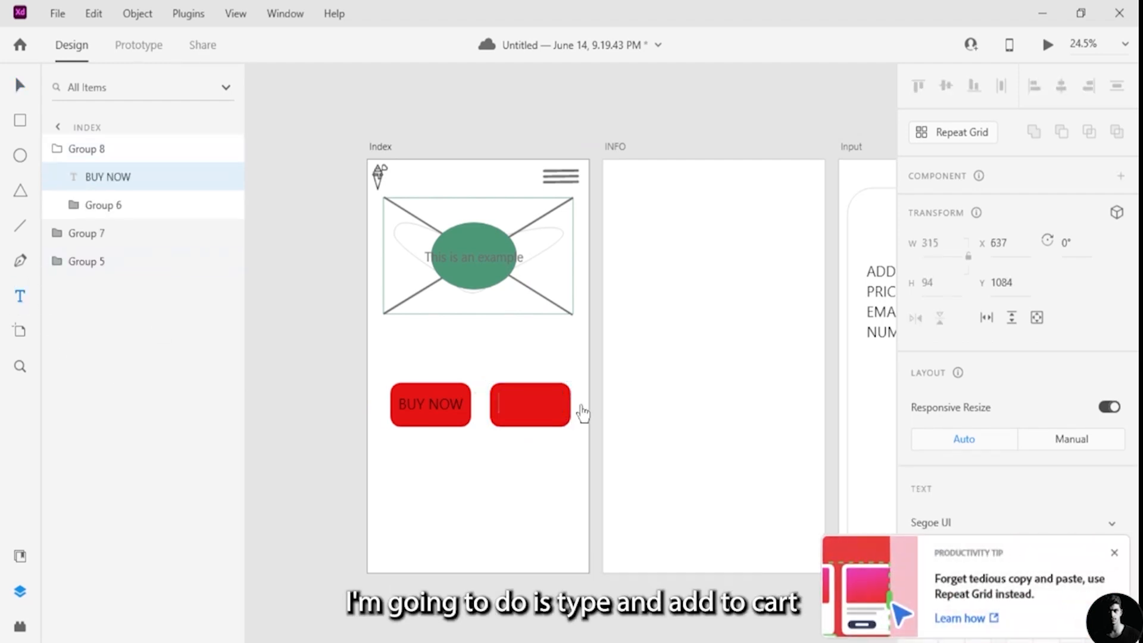
text(ADD)
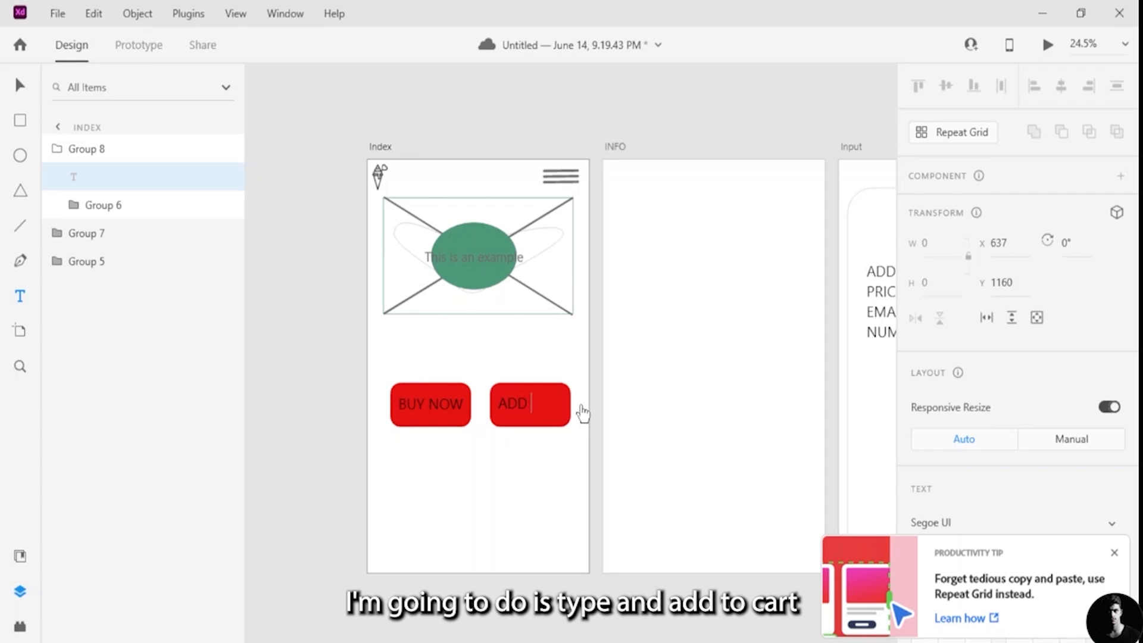
text( To)
key(BackSpace)
text(O )
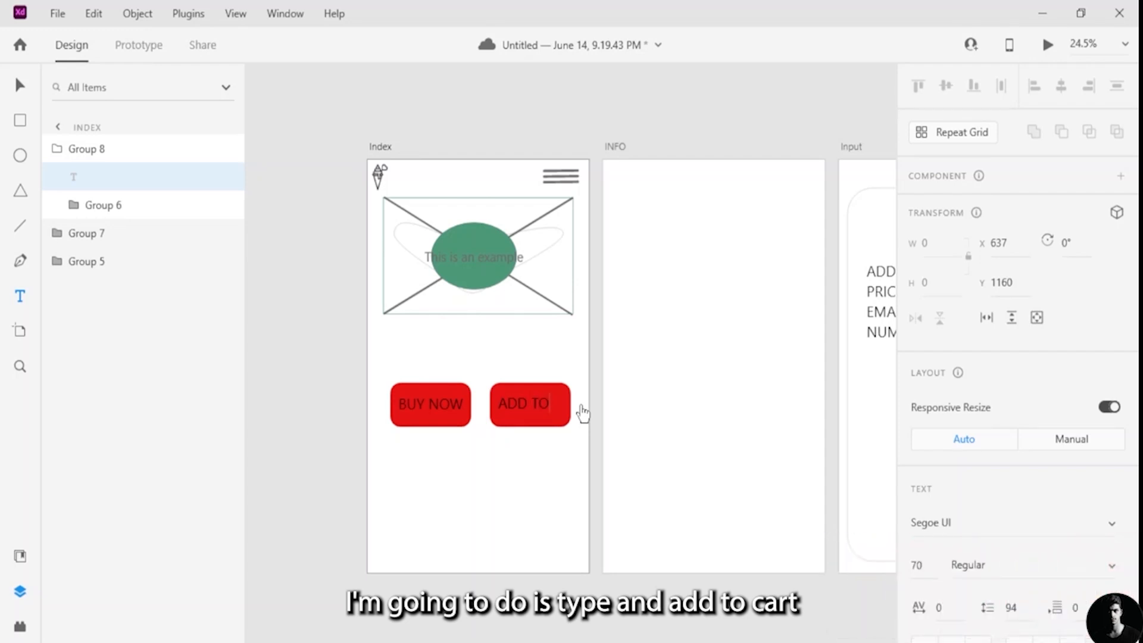
text(CAR)
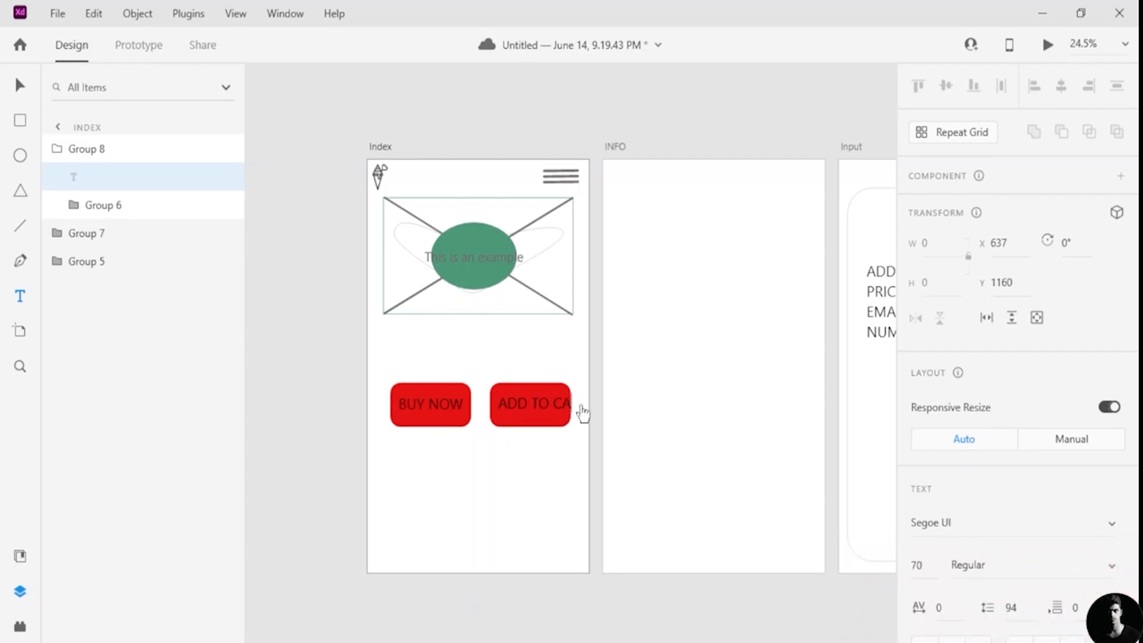
text(T)
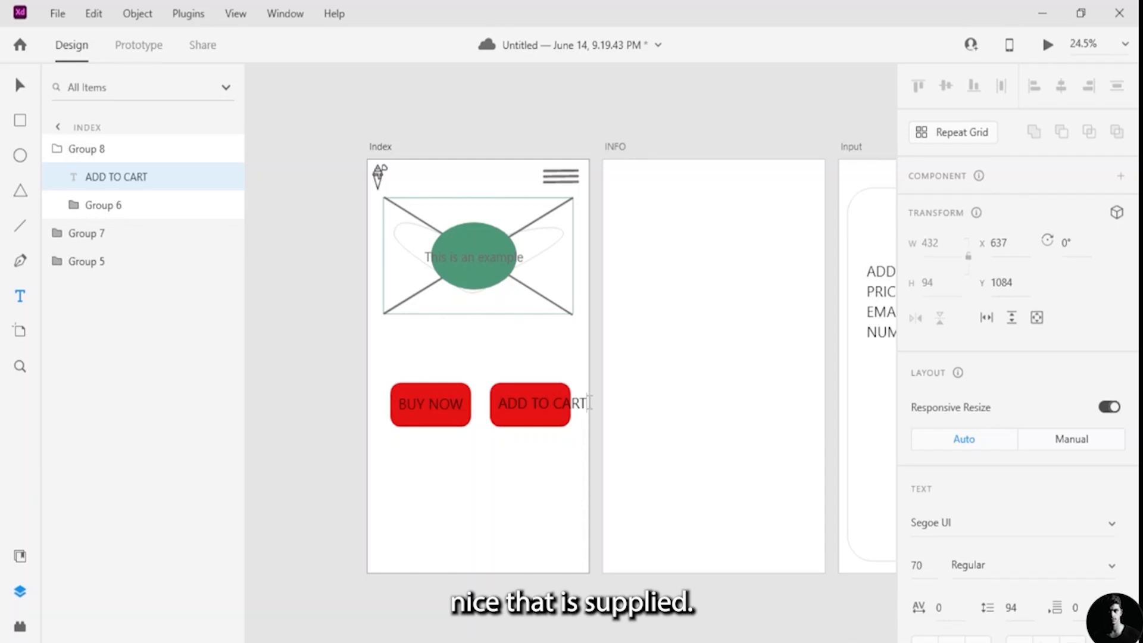
Step: Set the font size of the whole ADD TO CART label to 50 so it fits inside its button
key(shift+Left)
key(shift+Left)
key(shift+Left)
key(shift+Left)
key(shift+Left)
key(shift+Left)
key(shift+Left)
key(shift+Left)
key(shift+Left)
key(shift+Left)
key(shift+Left)
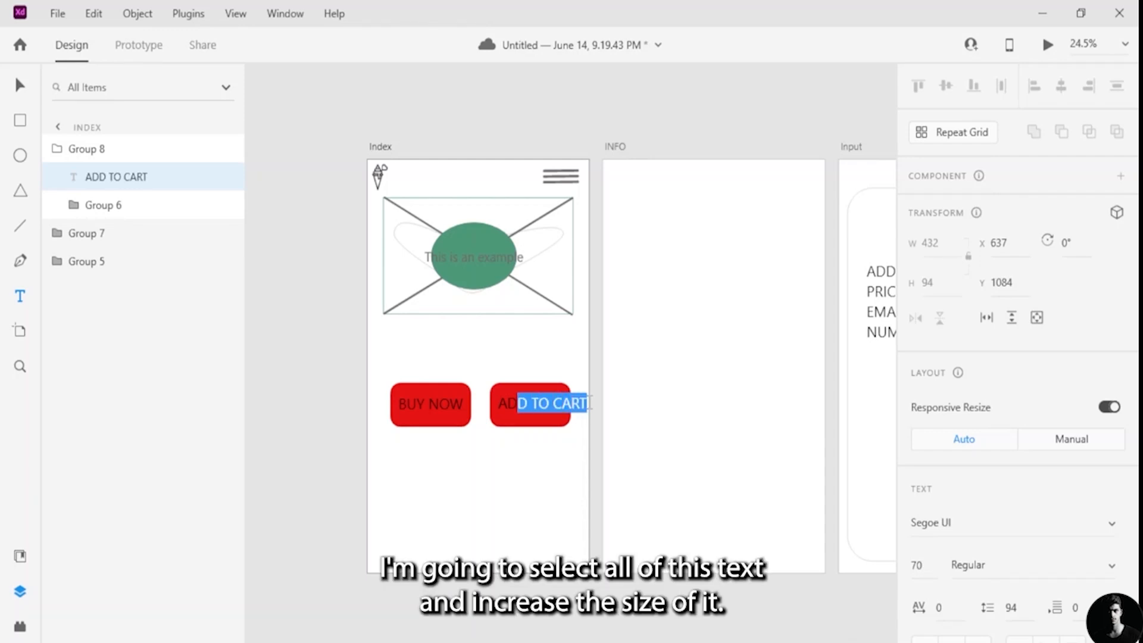
click(932, 558)
key(BackSpace)
text(60)
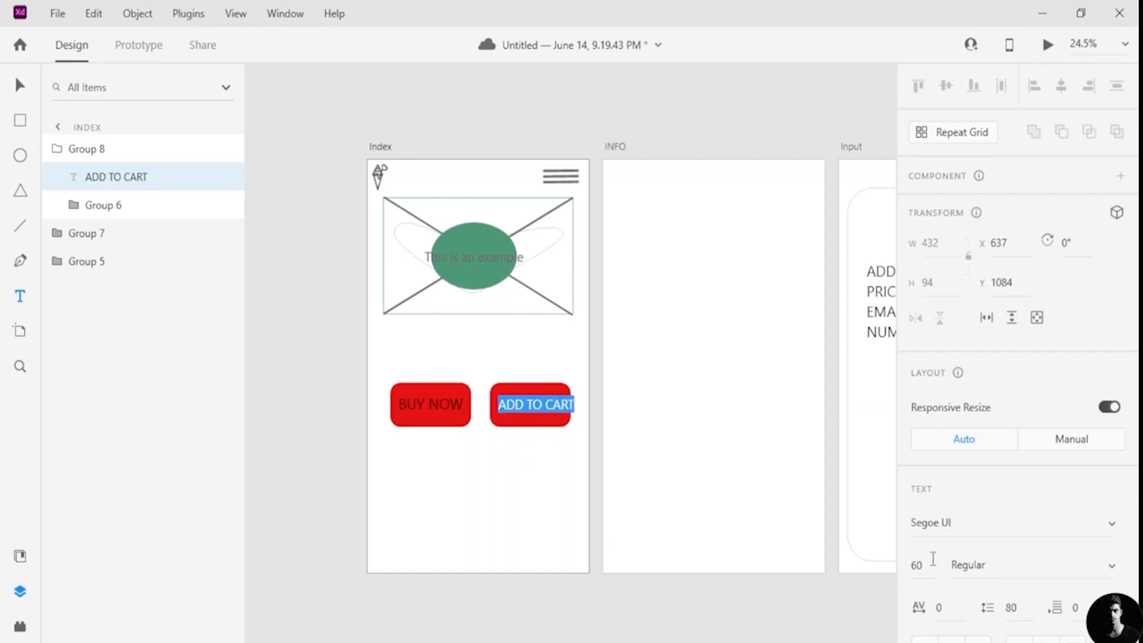
click(932, 568)
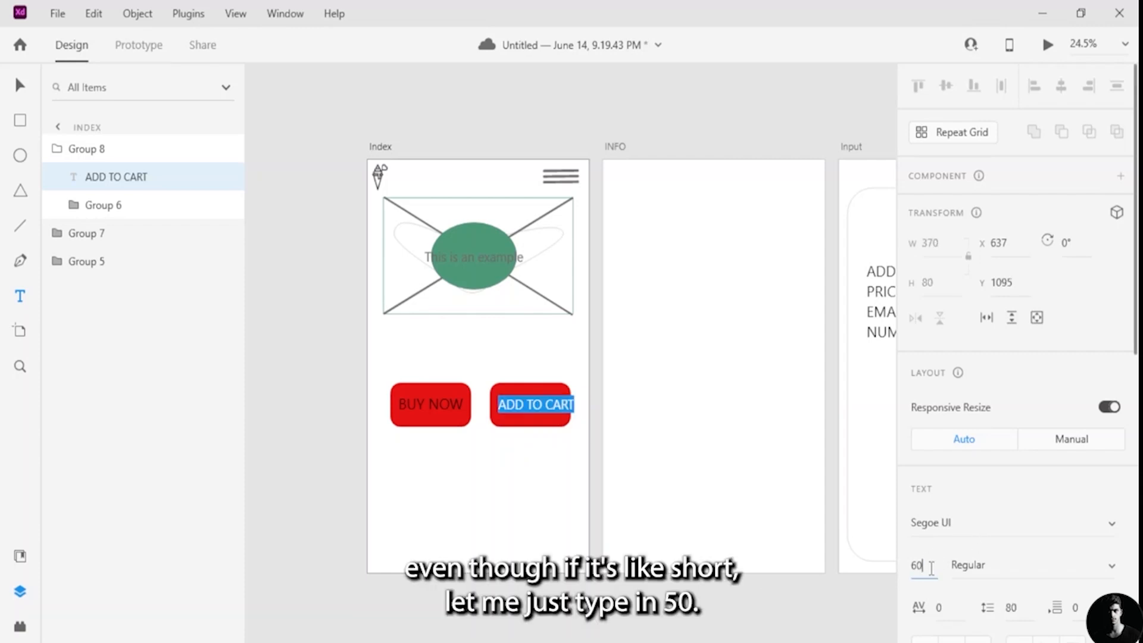
text(50)
key(Return)
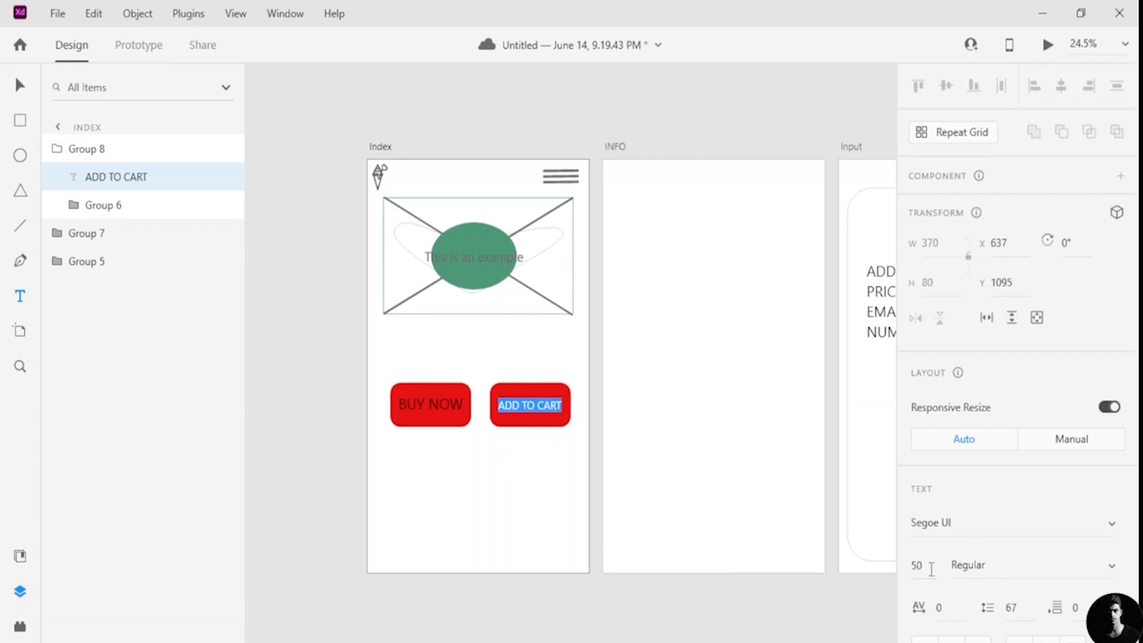
key(Escape)
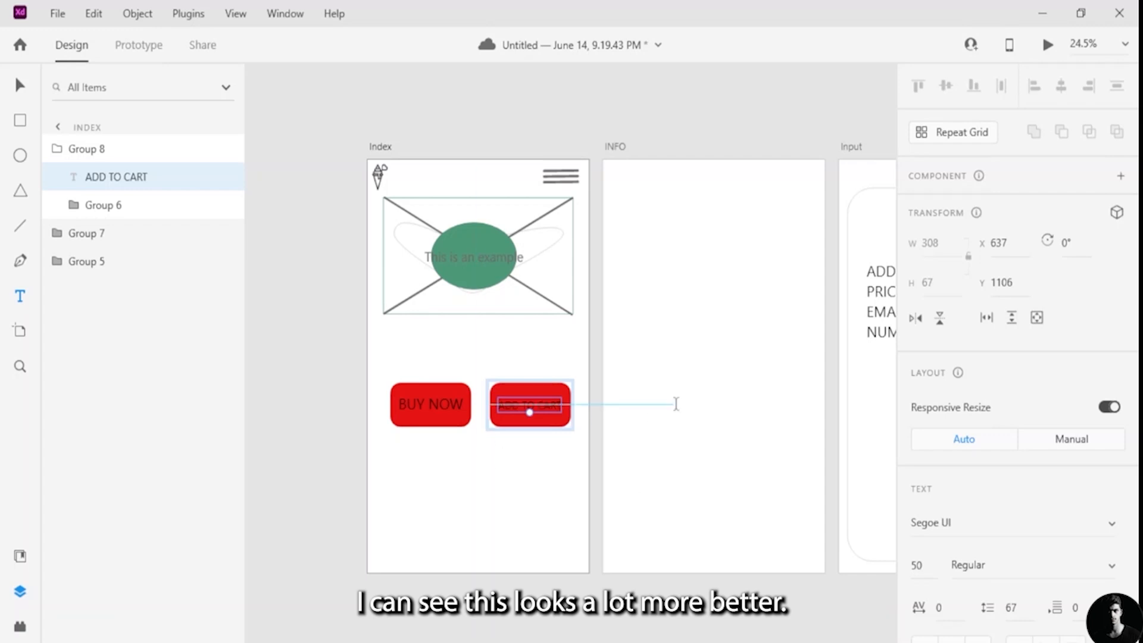
click(704, 378)
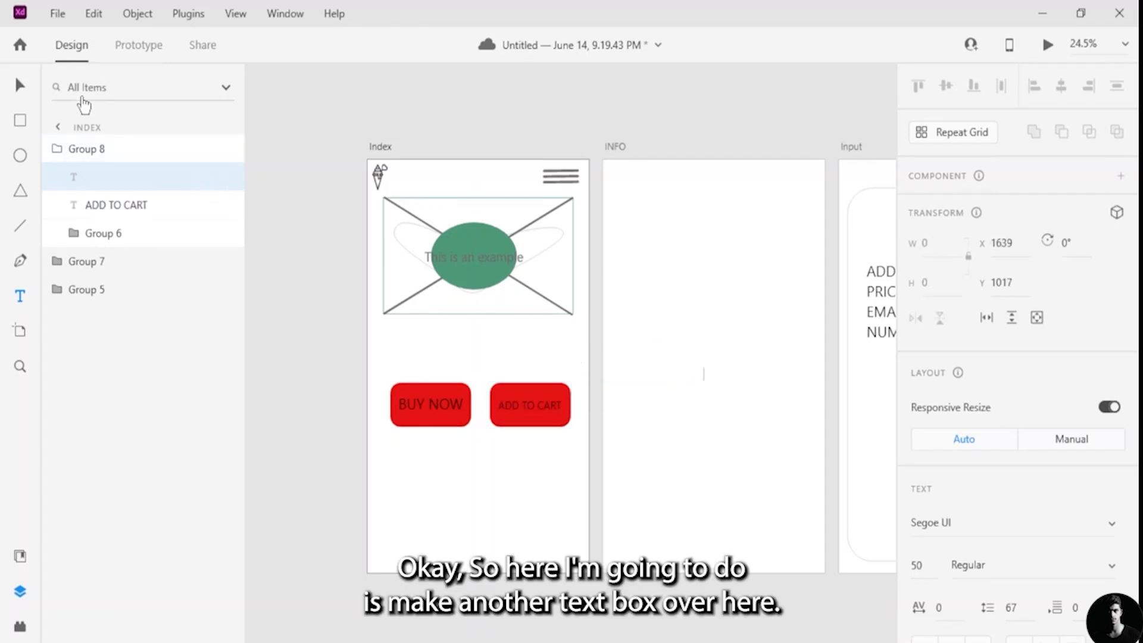
click(21, 126)
mouse_move(607, 195)
mouse_down()
mouse_move(717, 328)
mouse_move(658, 305)
mouse_up()
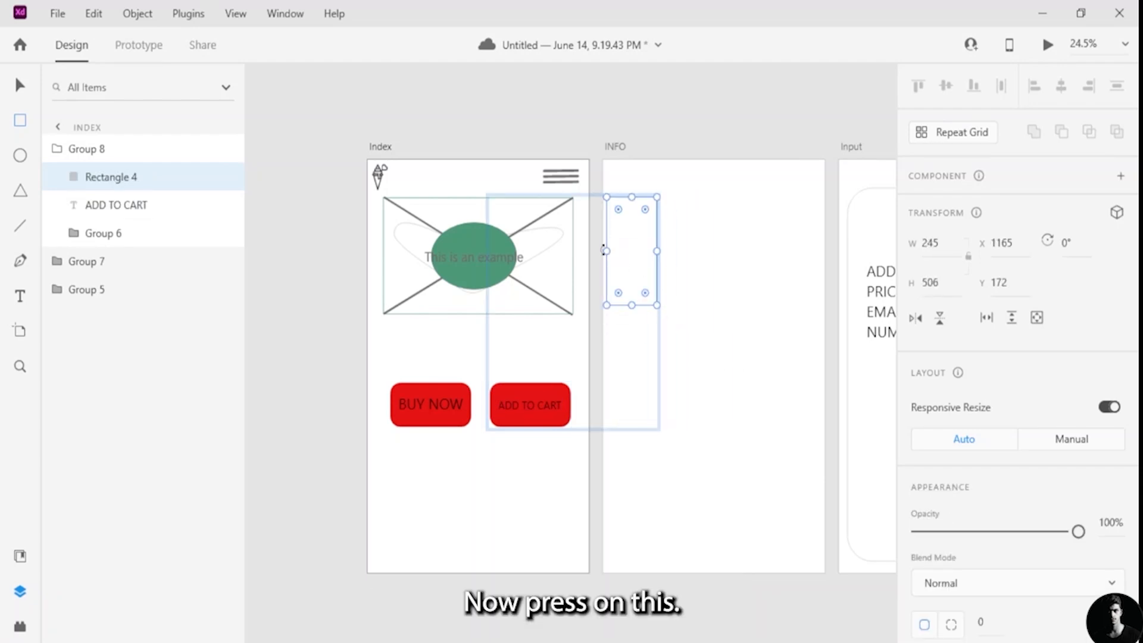
key(ctrl+z)
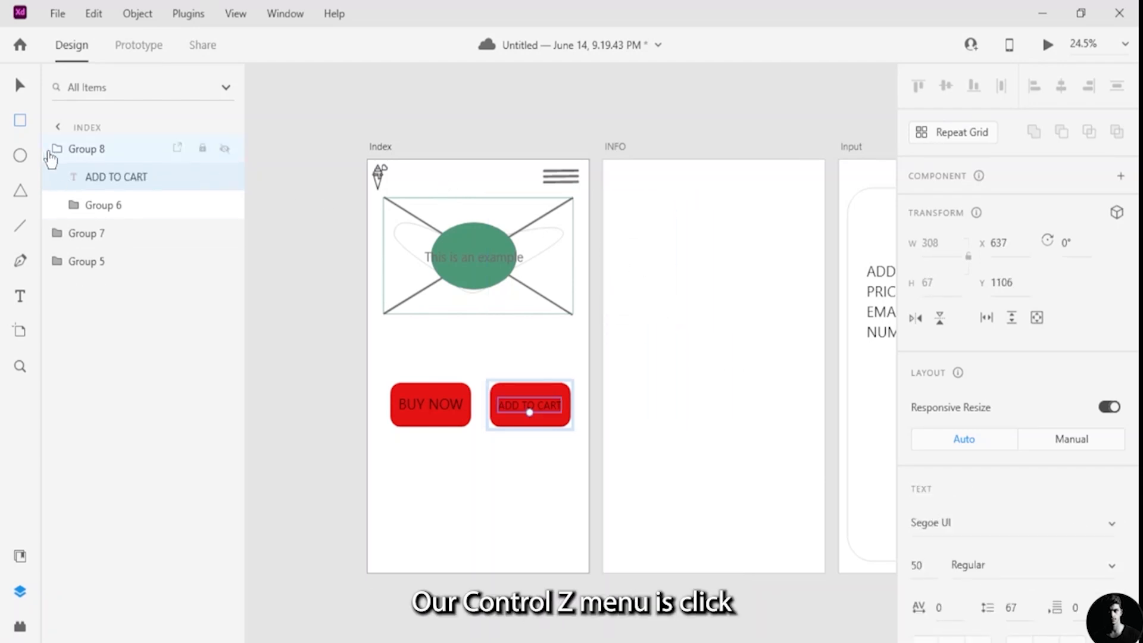
Step: Add a text area about 674 wide on the INFO artboard with the lines INFO, PURCHASED, SAVED and CART
click(20, 296)
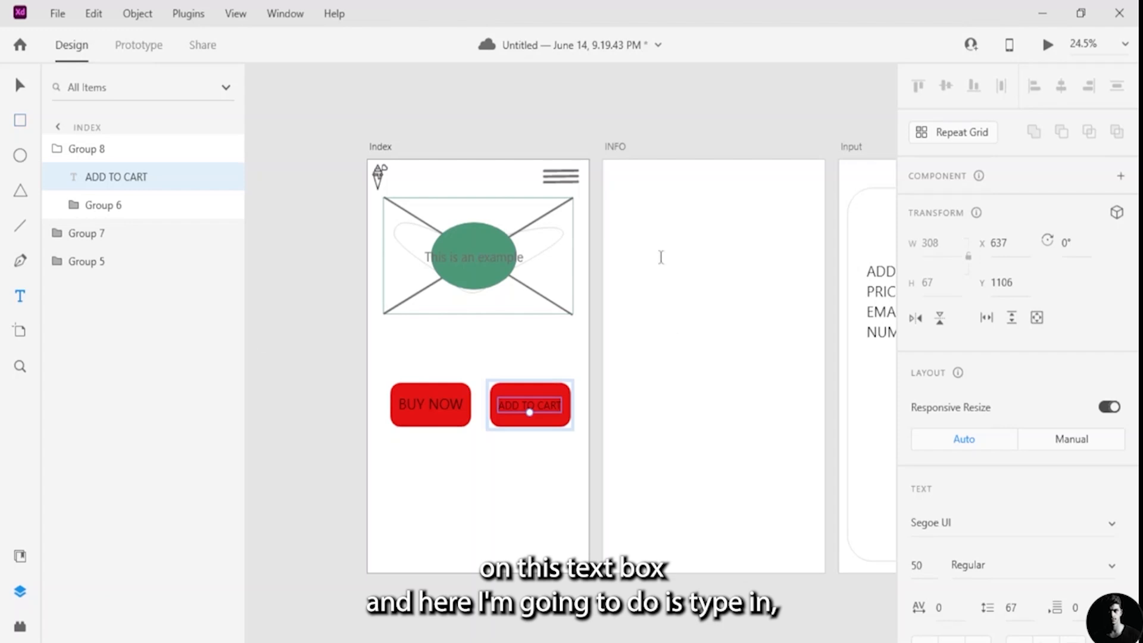
drag(636, 227, 676, 286)
drag(698, 325, 776, 465)
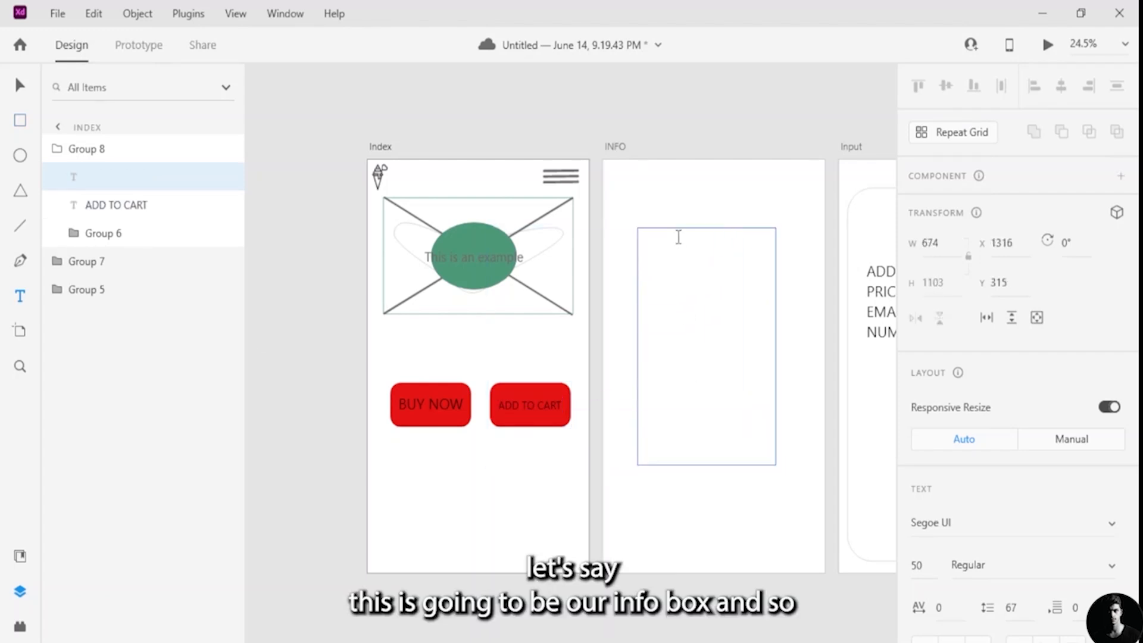
text(IN)
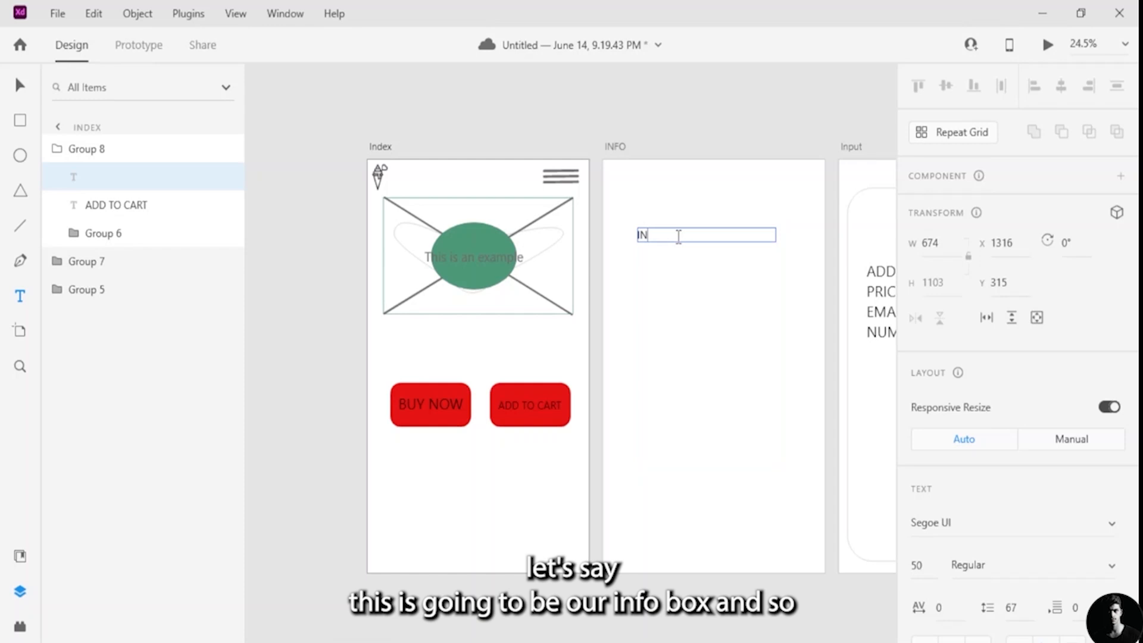
text(FO)
key(Return)
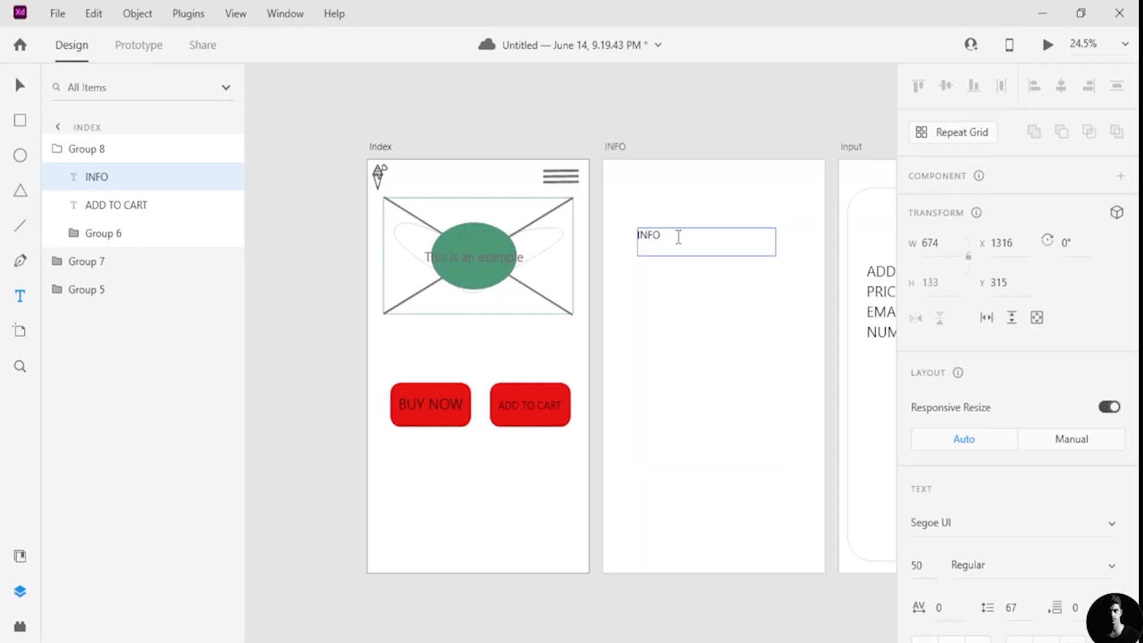
text(PU)
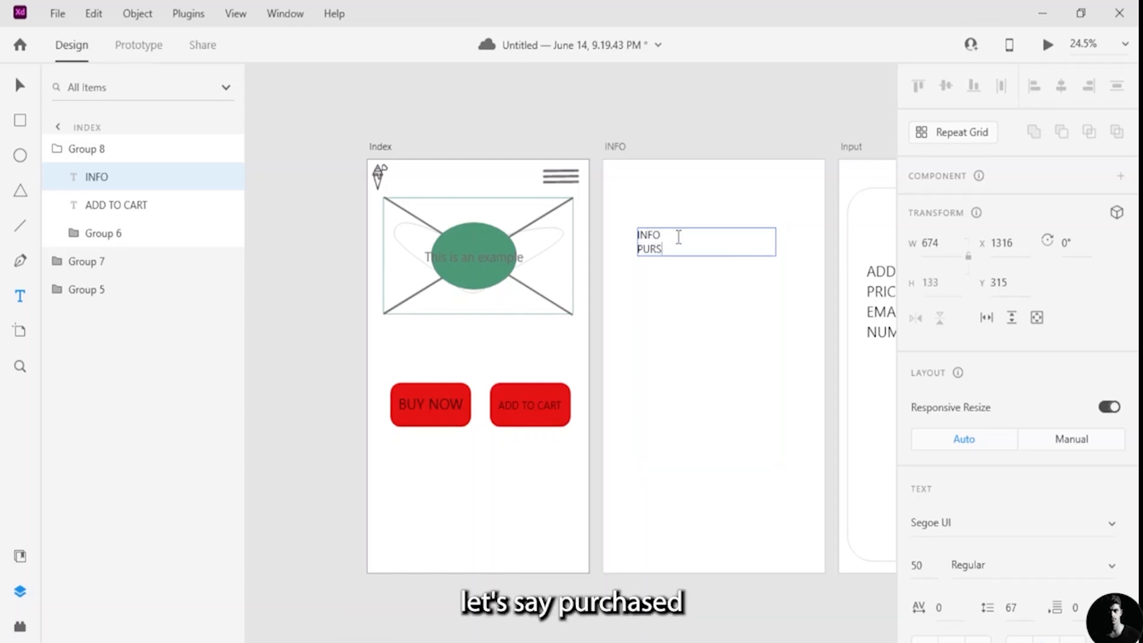
text(RCHA)
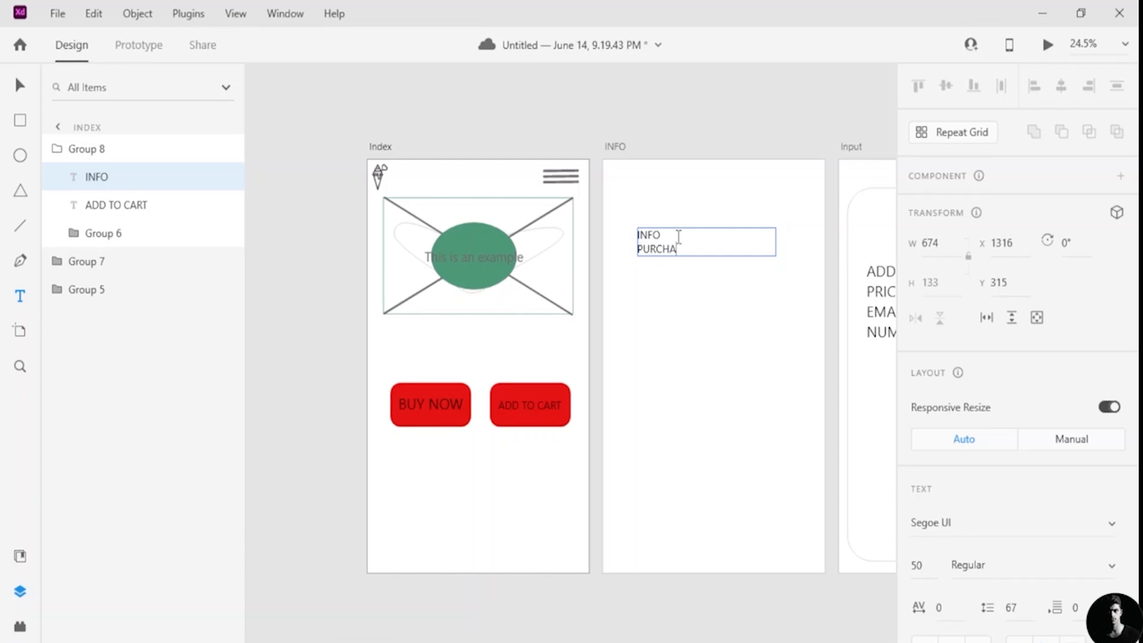
text(SED)
key(Return)
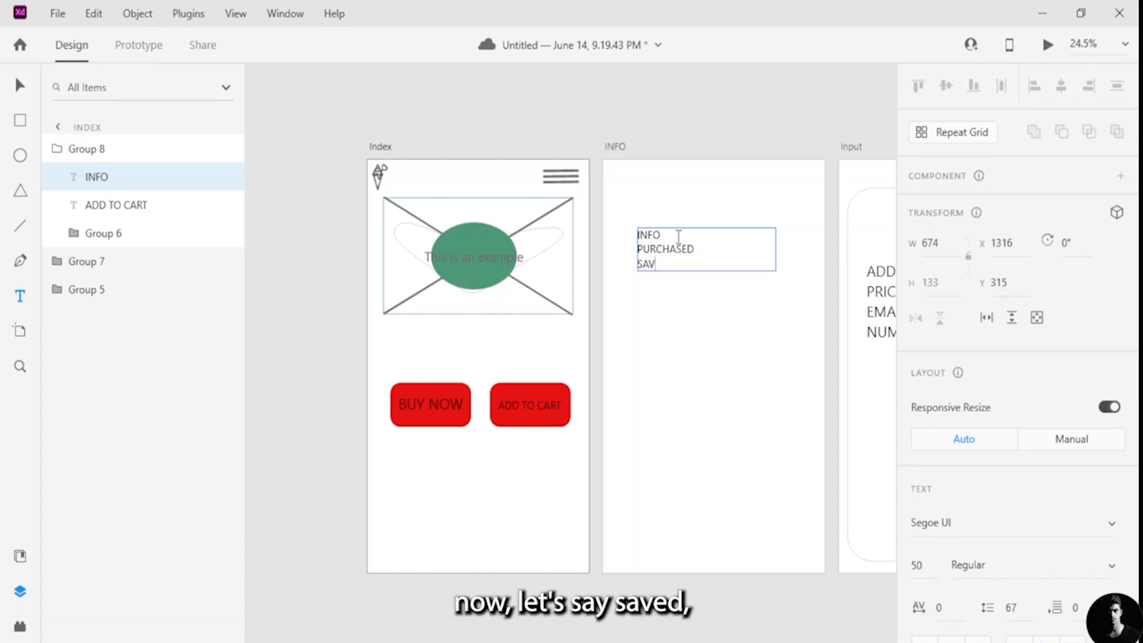
text(SAVED)
key(Return)
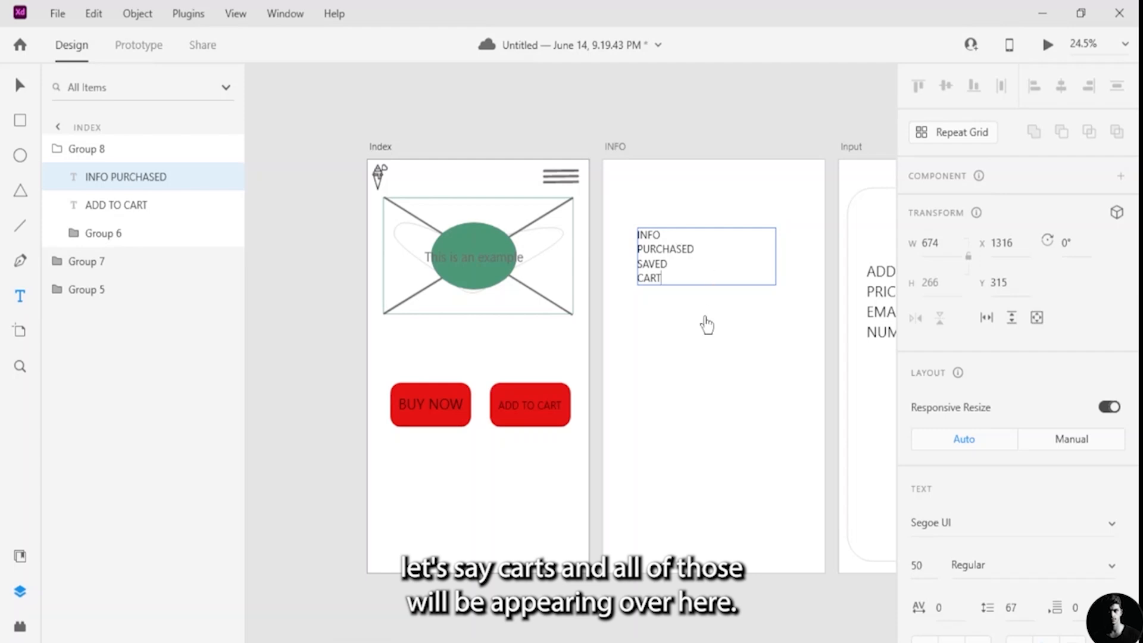
key(Escape)
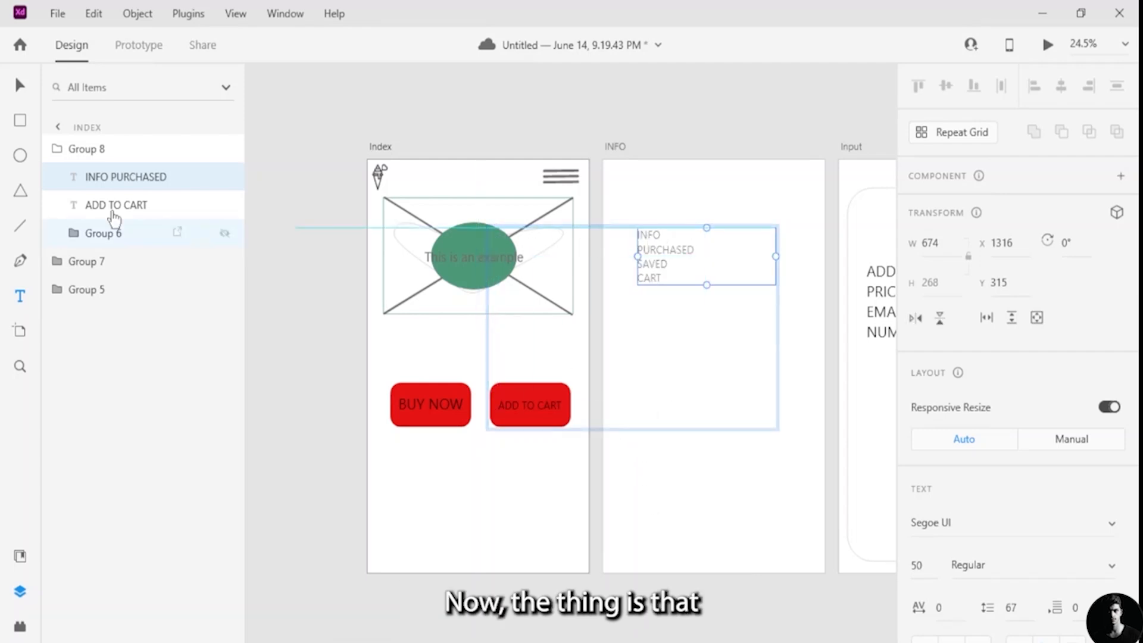
click(20, 85)
mouse_move(539, 225)
mouse_down()
mouse_move(588, 230)
mouse_move(526, 234)
mouse_move(541, 231)
mouse_up()
click(631, 250)
key(ctrl+z)
key(ctrl+z)
key(ctrl+z)
key(ctrl+z)
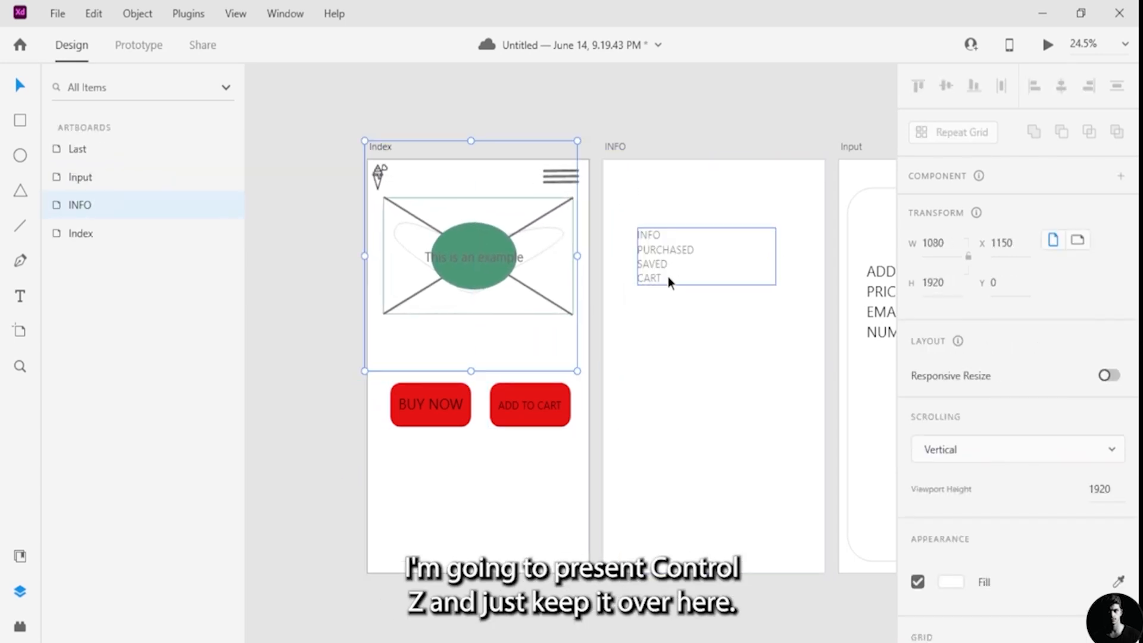
key(ctrl+z)
key(ctrl+z)
key(ctrl+z)
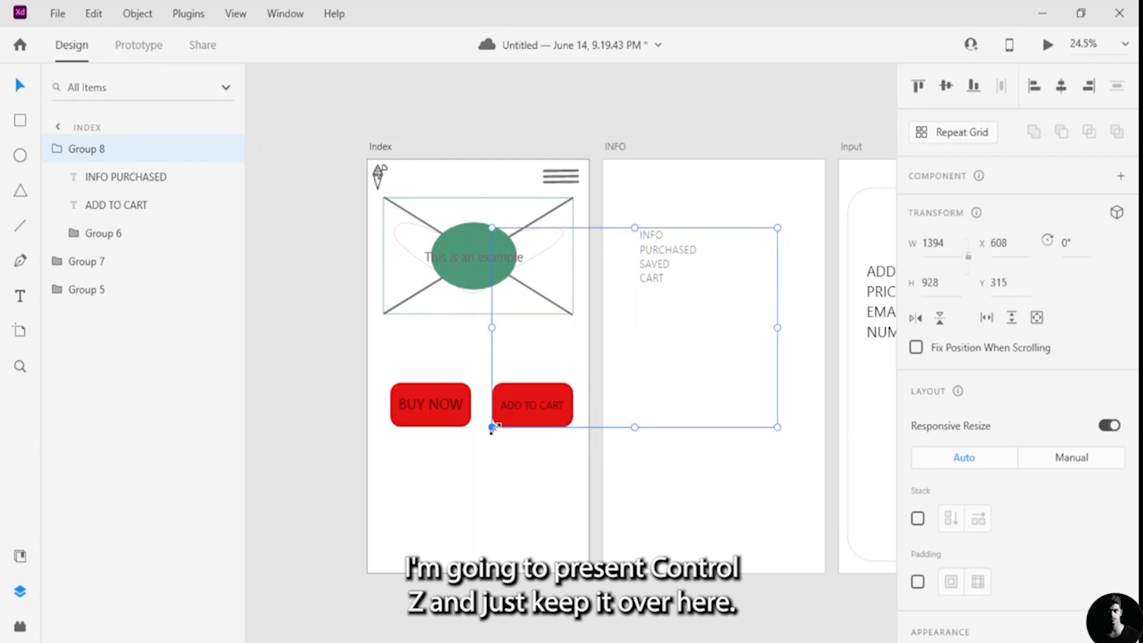
Step: Bring the ADD TO CART group back to X 596 and take the INFO PURCHASED text out of it onto the INFO artboard
mouse_move(492, 428)
mouse_down()
mouse_move(438, 414)
mouse_move(486, 455)
mouse_move(471, 484)
mouse_move(483, 416)
mouse_move(486, 427)
mouse_up()
mouse_move(696, 247)
mouse_down()
mouse_move(701, 266)
mouse_move(697, 244)
mouse_up()
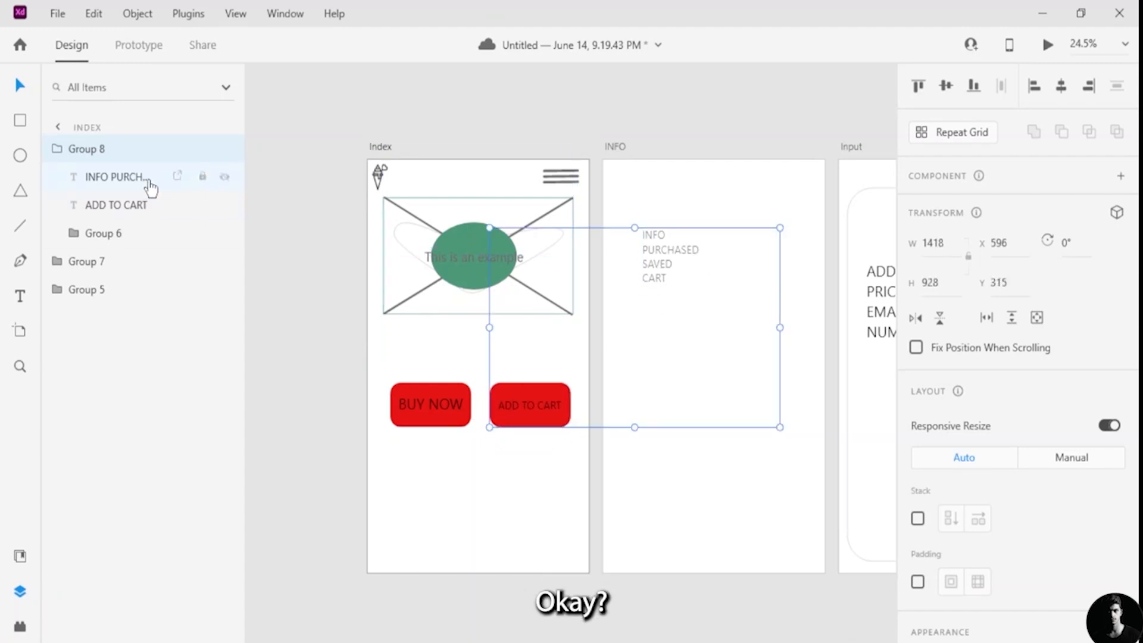
drag(151, 188, 140, 128)
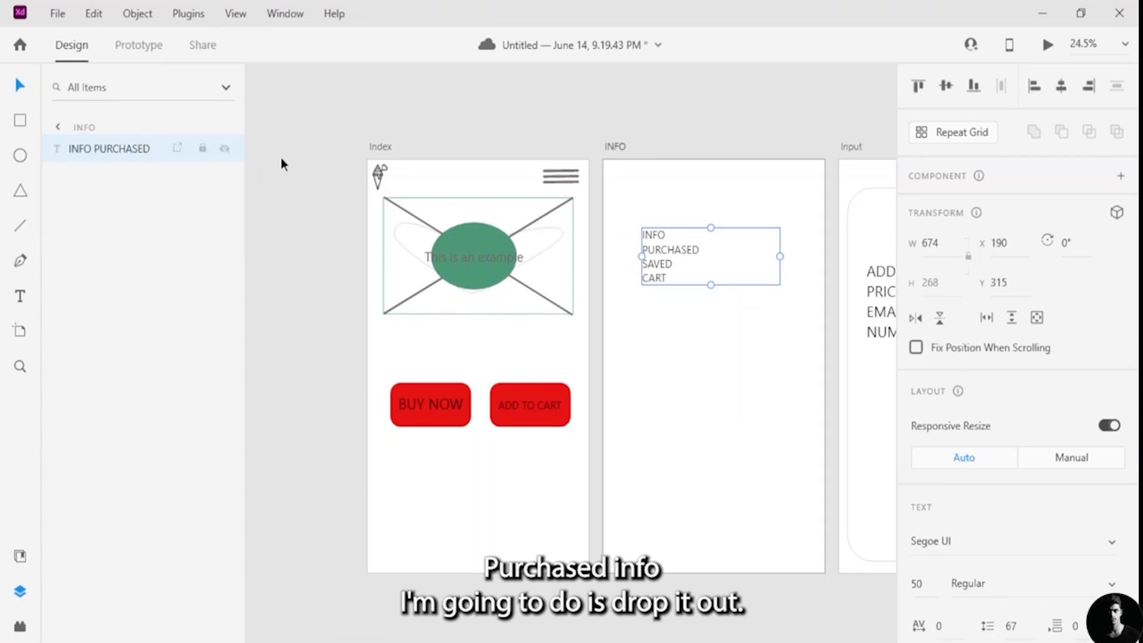
click(727, 384)
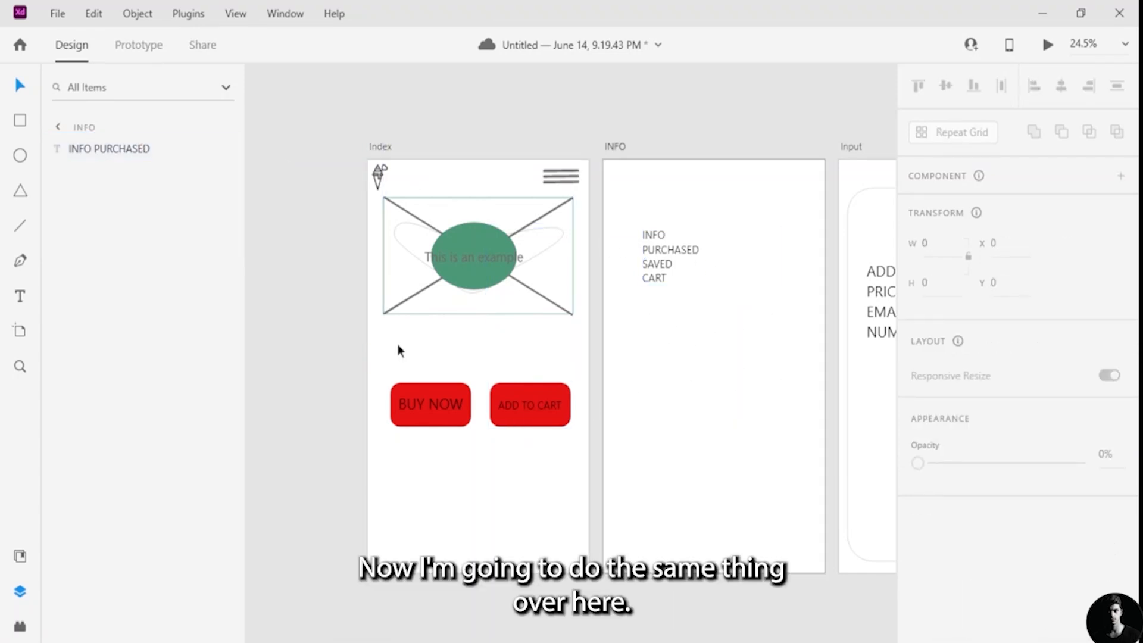
Step: In Prototype mode, link the ADD TO CART button on the Index artboard to the INFO artboard
click(156, 46)
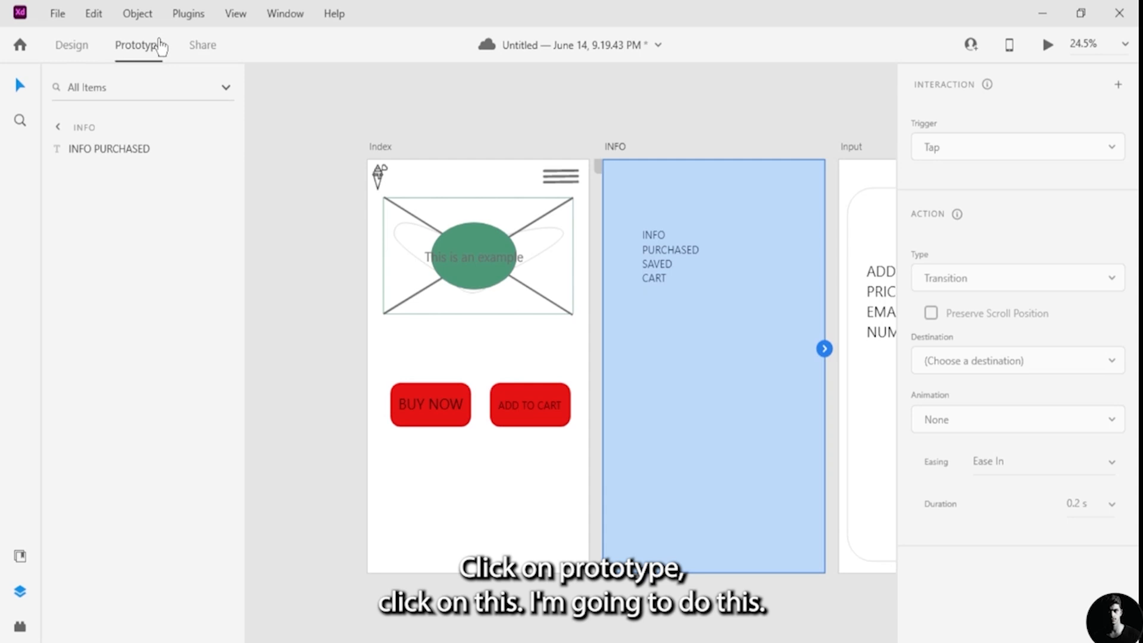
click(540, 406)
drag(571, 405, 616, 274)
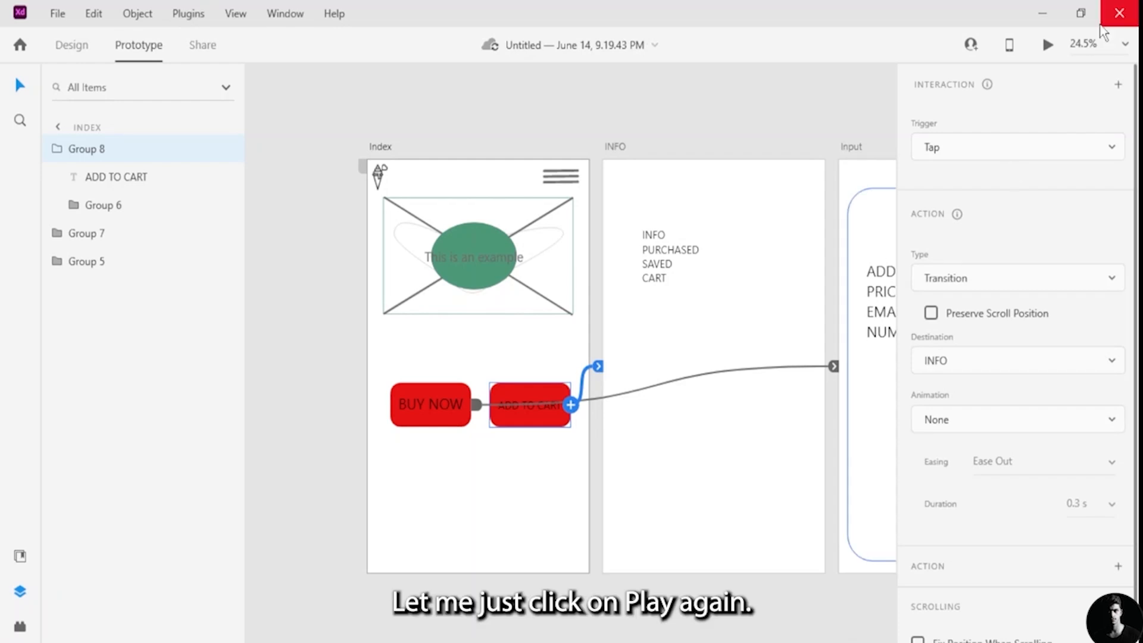
Step: Test the BUY NOW button's link in the prototype preview, and return to Design mode
click(1049, 45)
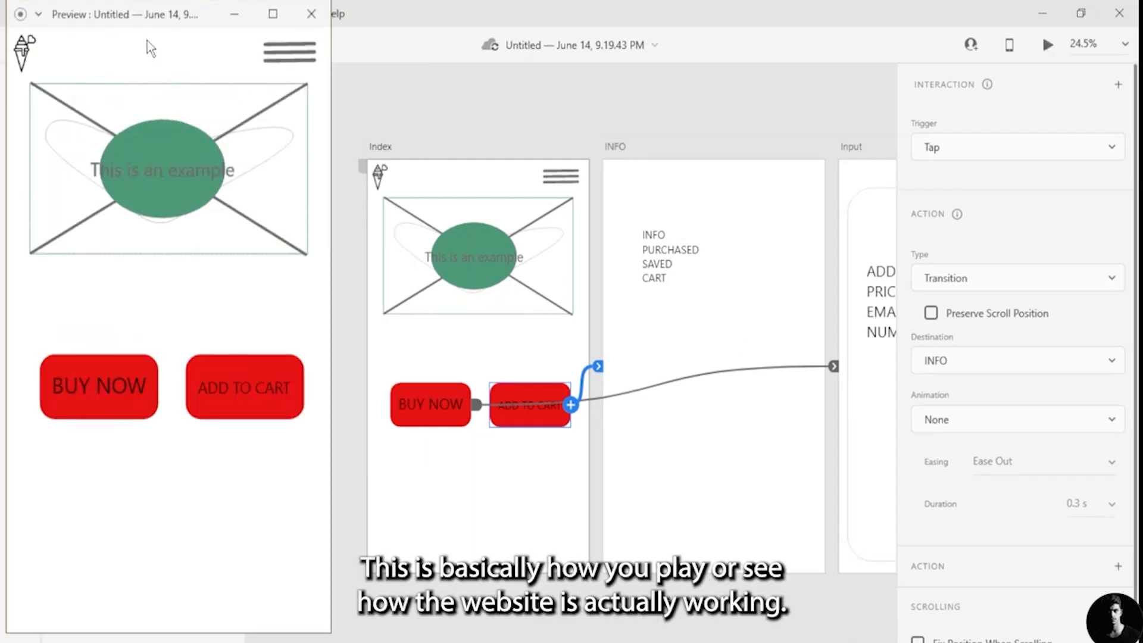
drag(185, 23, 353, 29)
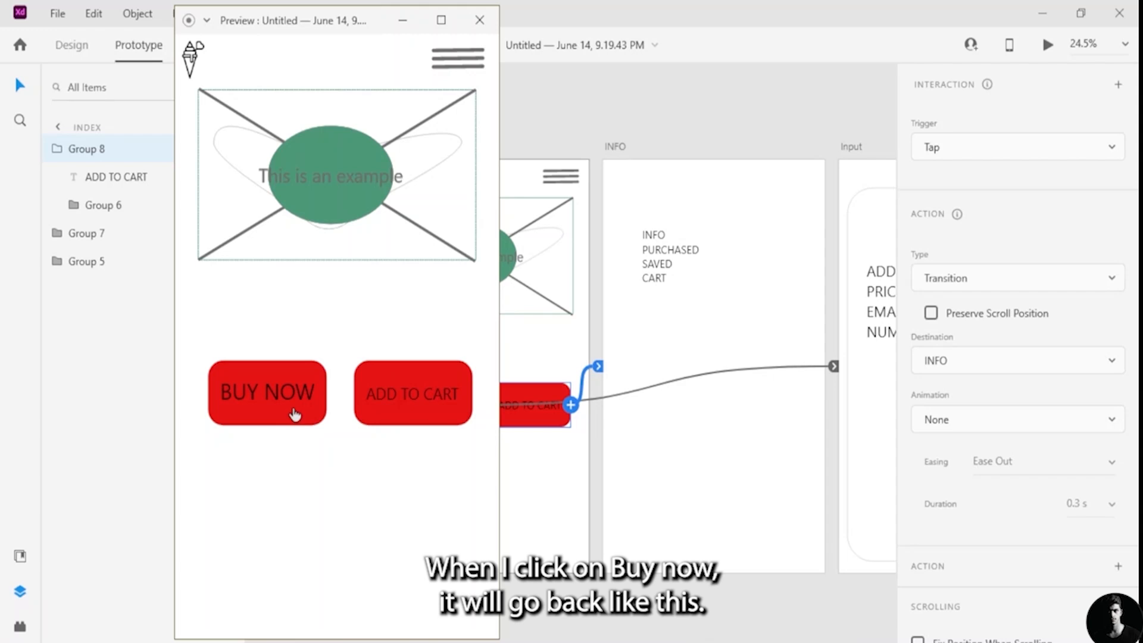
click(296, 413)
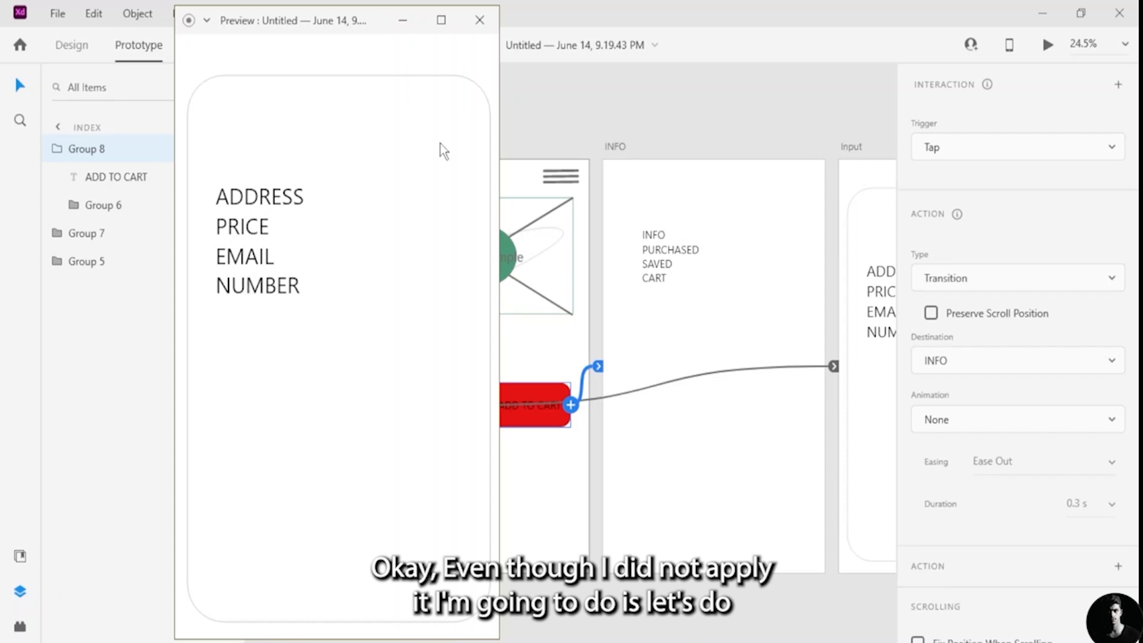
click(479, 20)
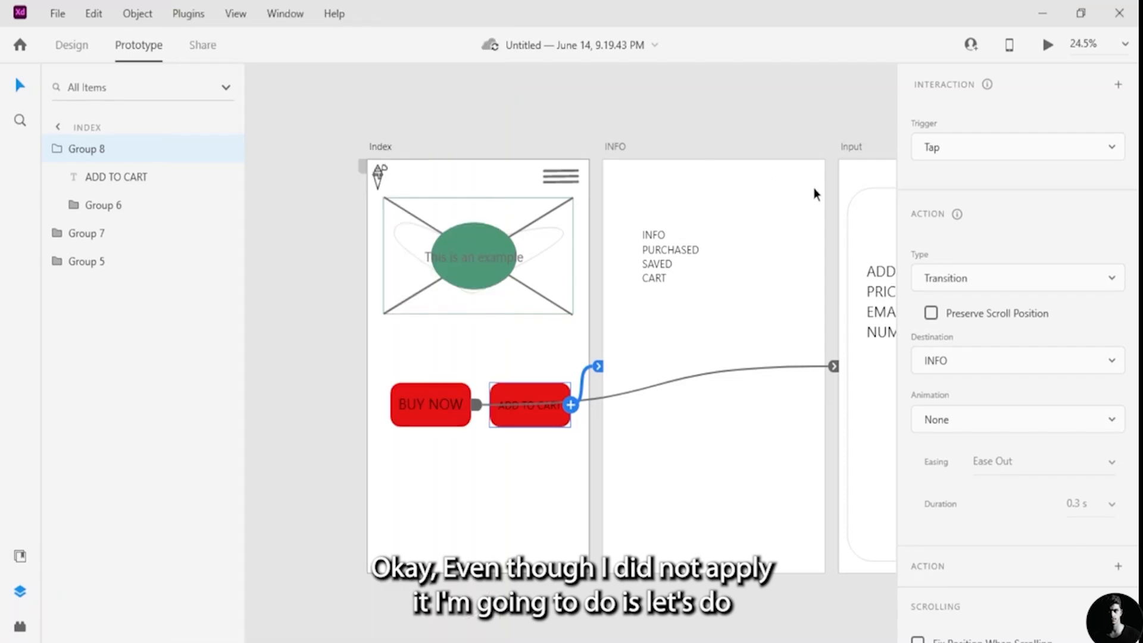
click(71, 46)
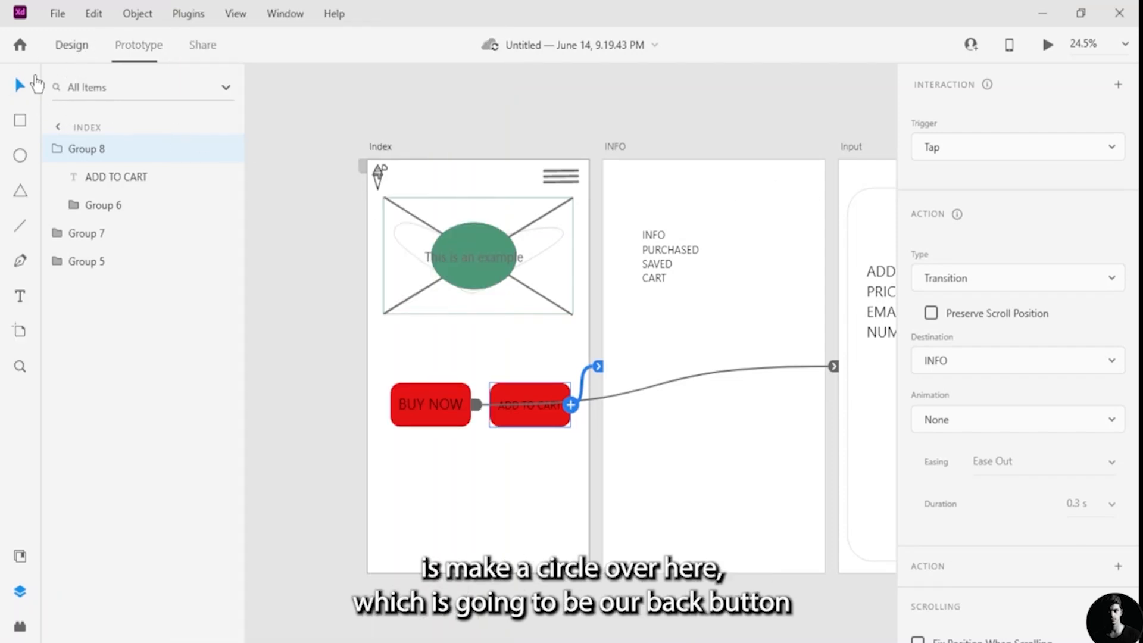
Step: Draw a circle about 61 wide in the Input artboard's upper-left corner and link it to the Index artboard in Prototype mode
click(25, 163)
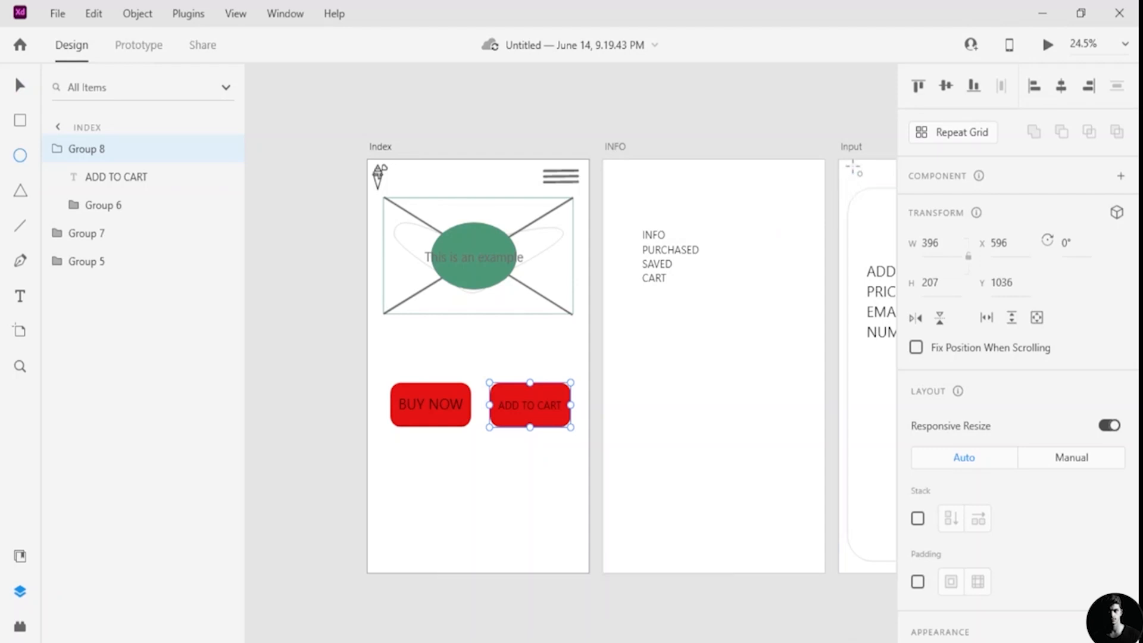
drag(843, 168, 871, 185)
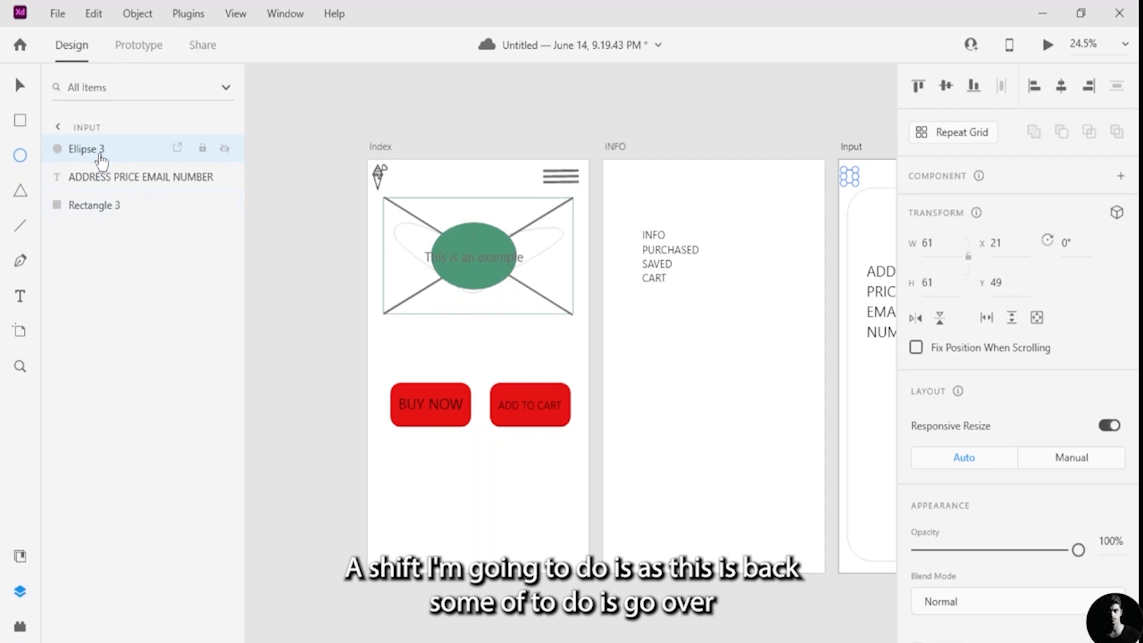
click(161, 52)
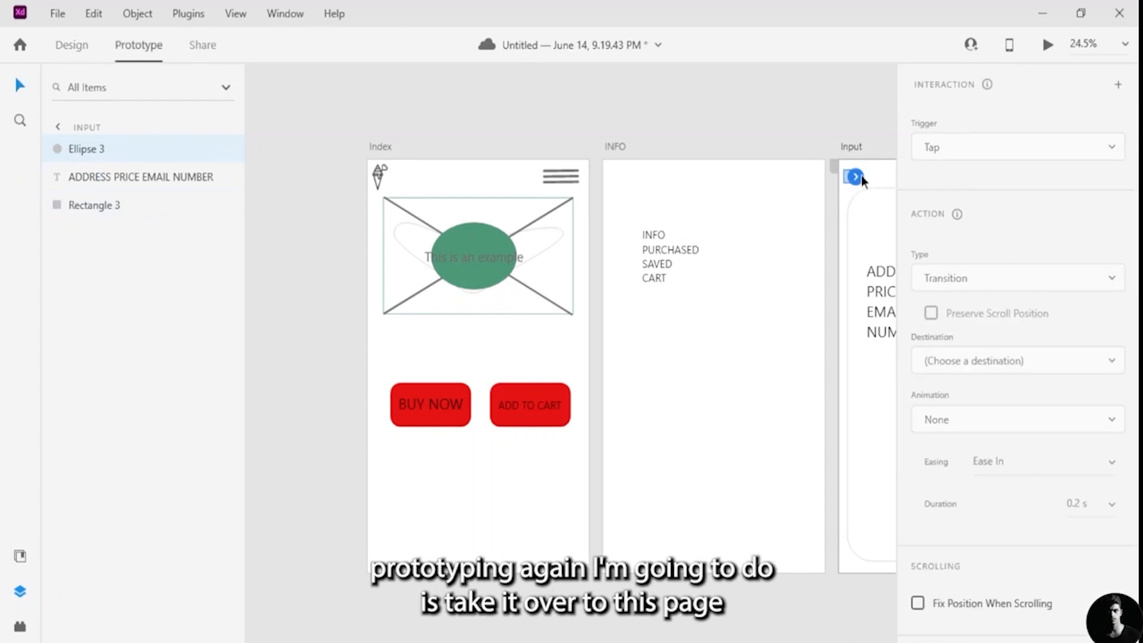
drag(855, 176, 591, 209)
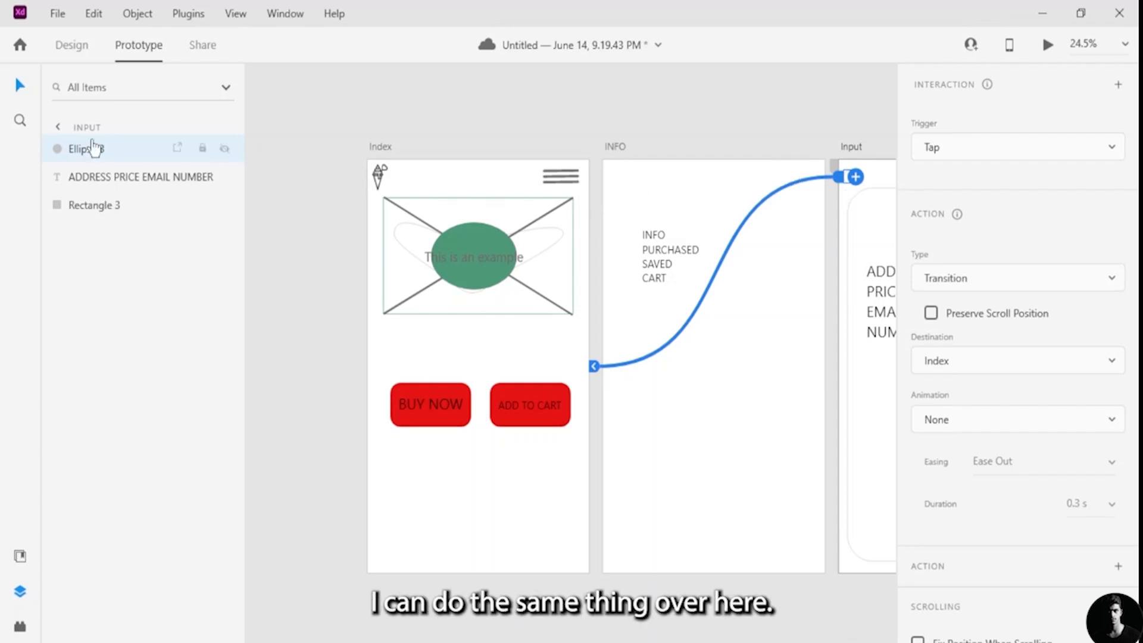
Step: Copy the back-button circle to about X 39, Y 51 on the INFO artboard and link the copy to the Index artboard
click(80, 52)
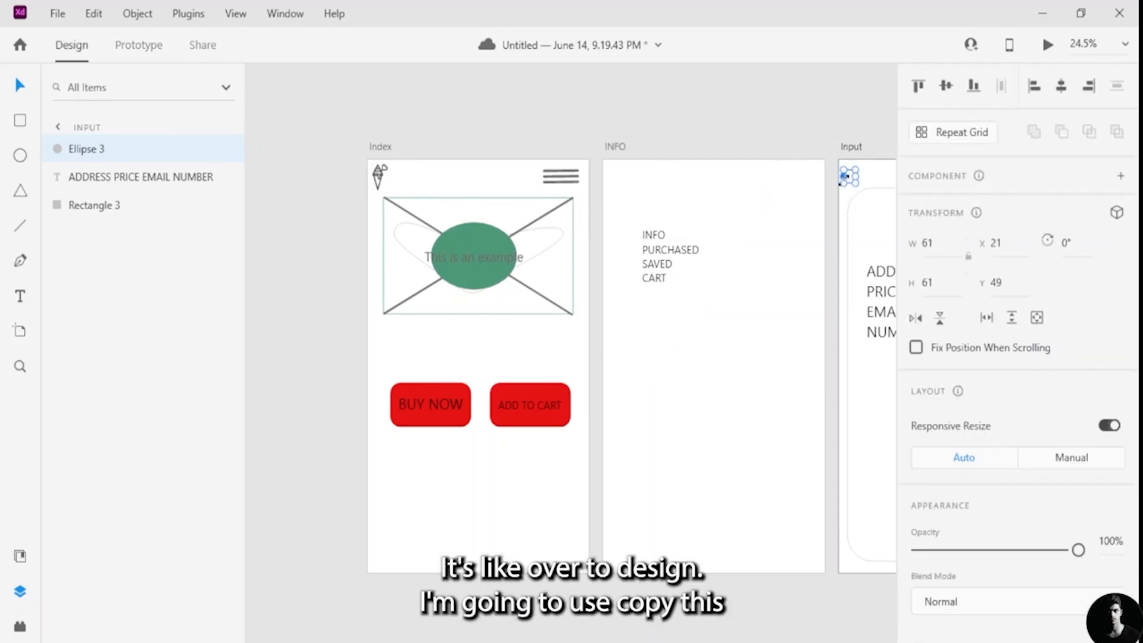
key(ctrl+c)
key(ctrl+v)
drag(844, 182, 661, 188)
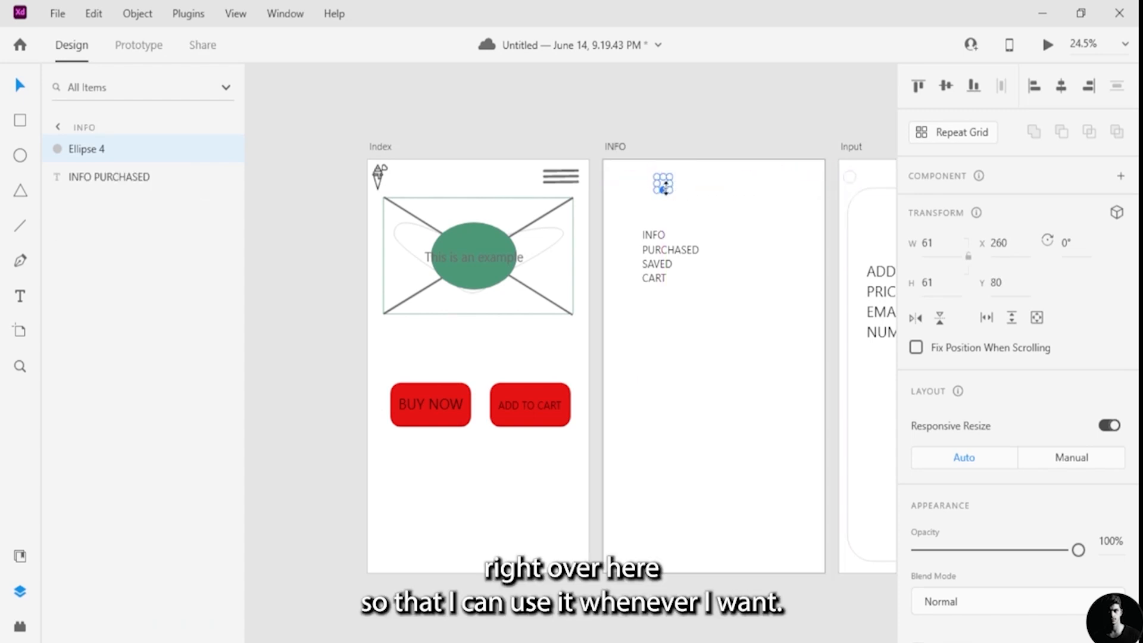
drag(666, 189, 619, 179)
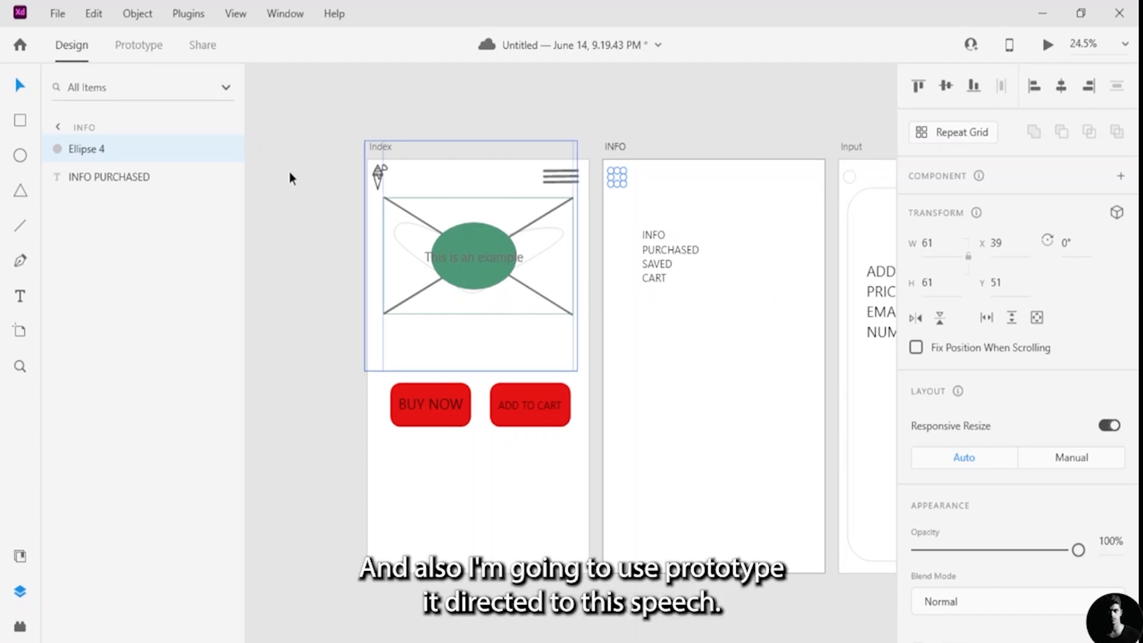
click(119, 55)
drag(622, 177, 589, 222)
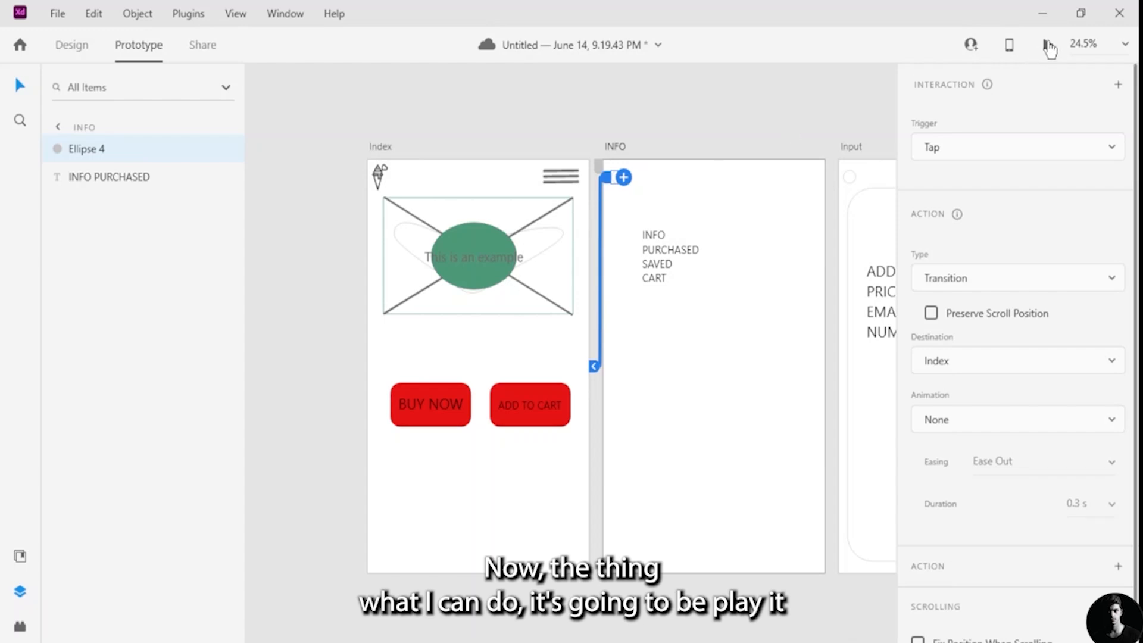
Step: Test the INFO artboard's back button and the ADD TO CART and BUY NOW links in the prototype preview
click(1047, 45)
click(277, 16)
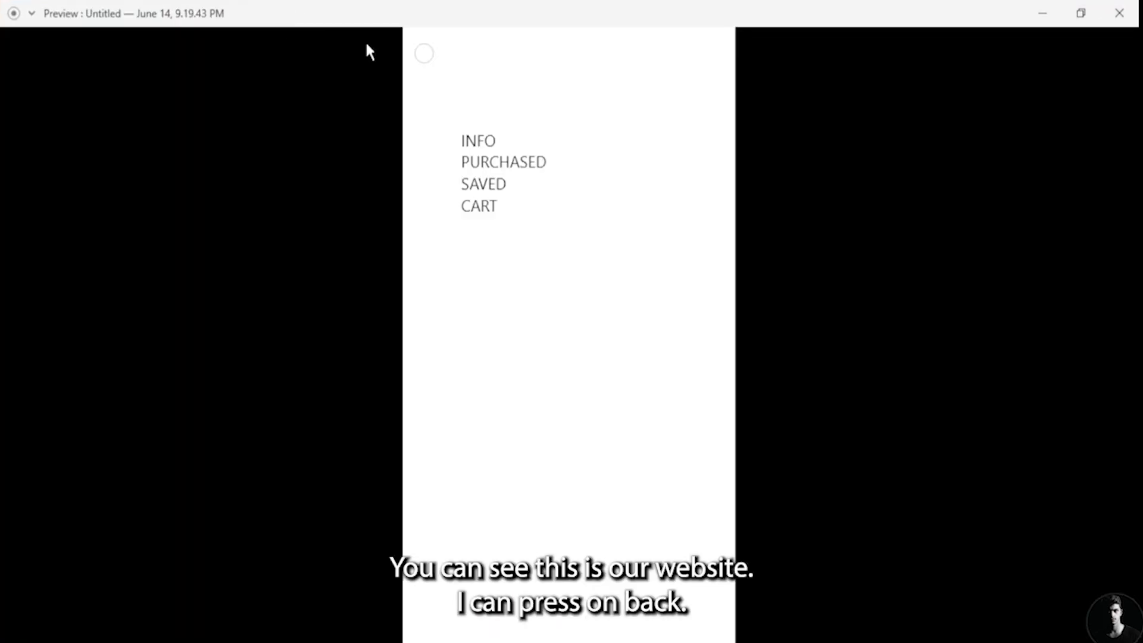
click(421, 58)
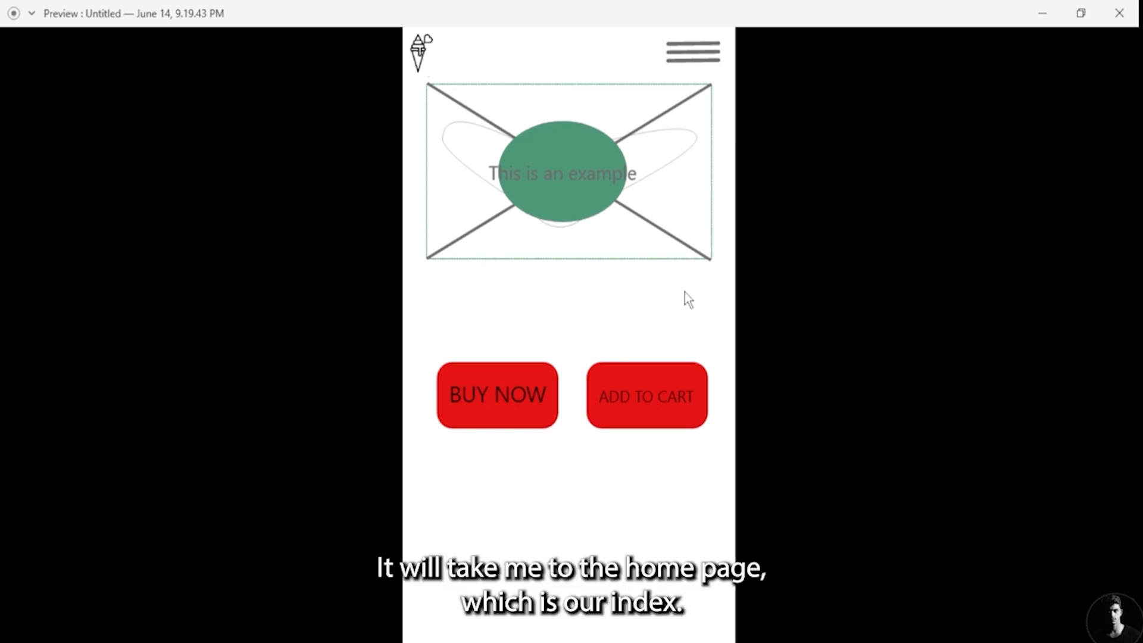
click(647, 400)
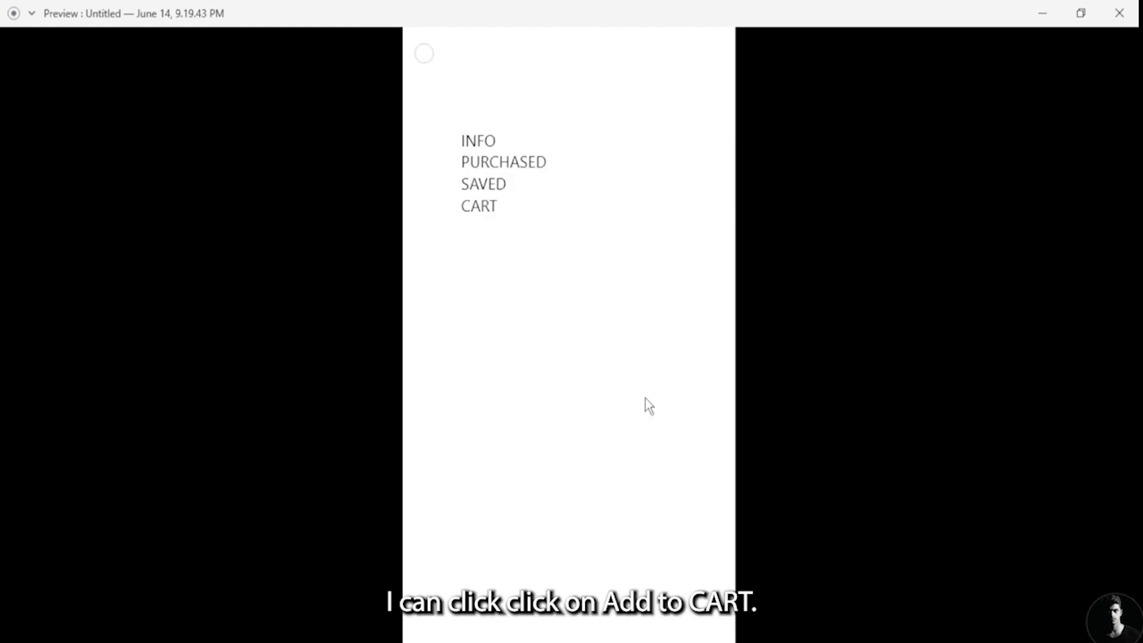
click(424, 55)
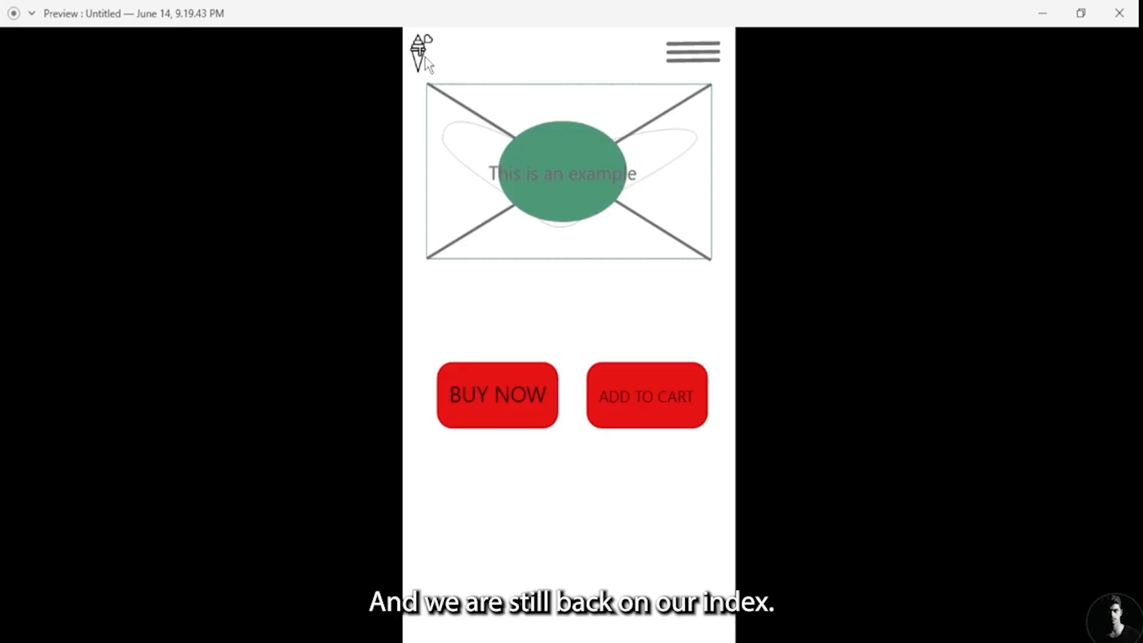
click(491, 394)
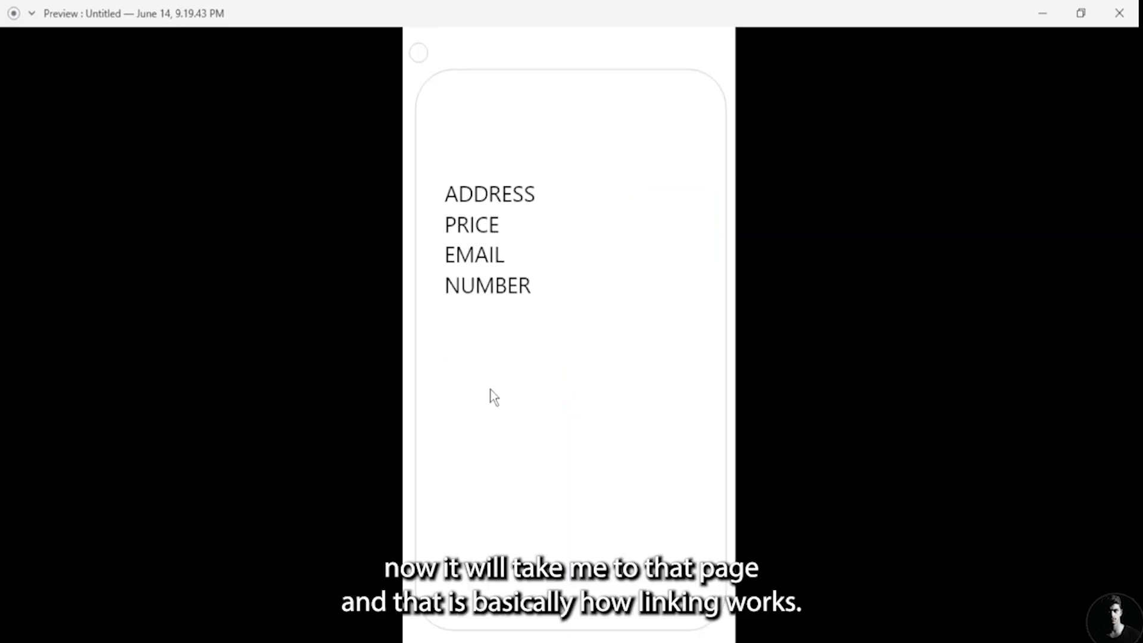